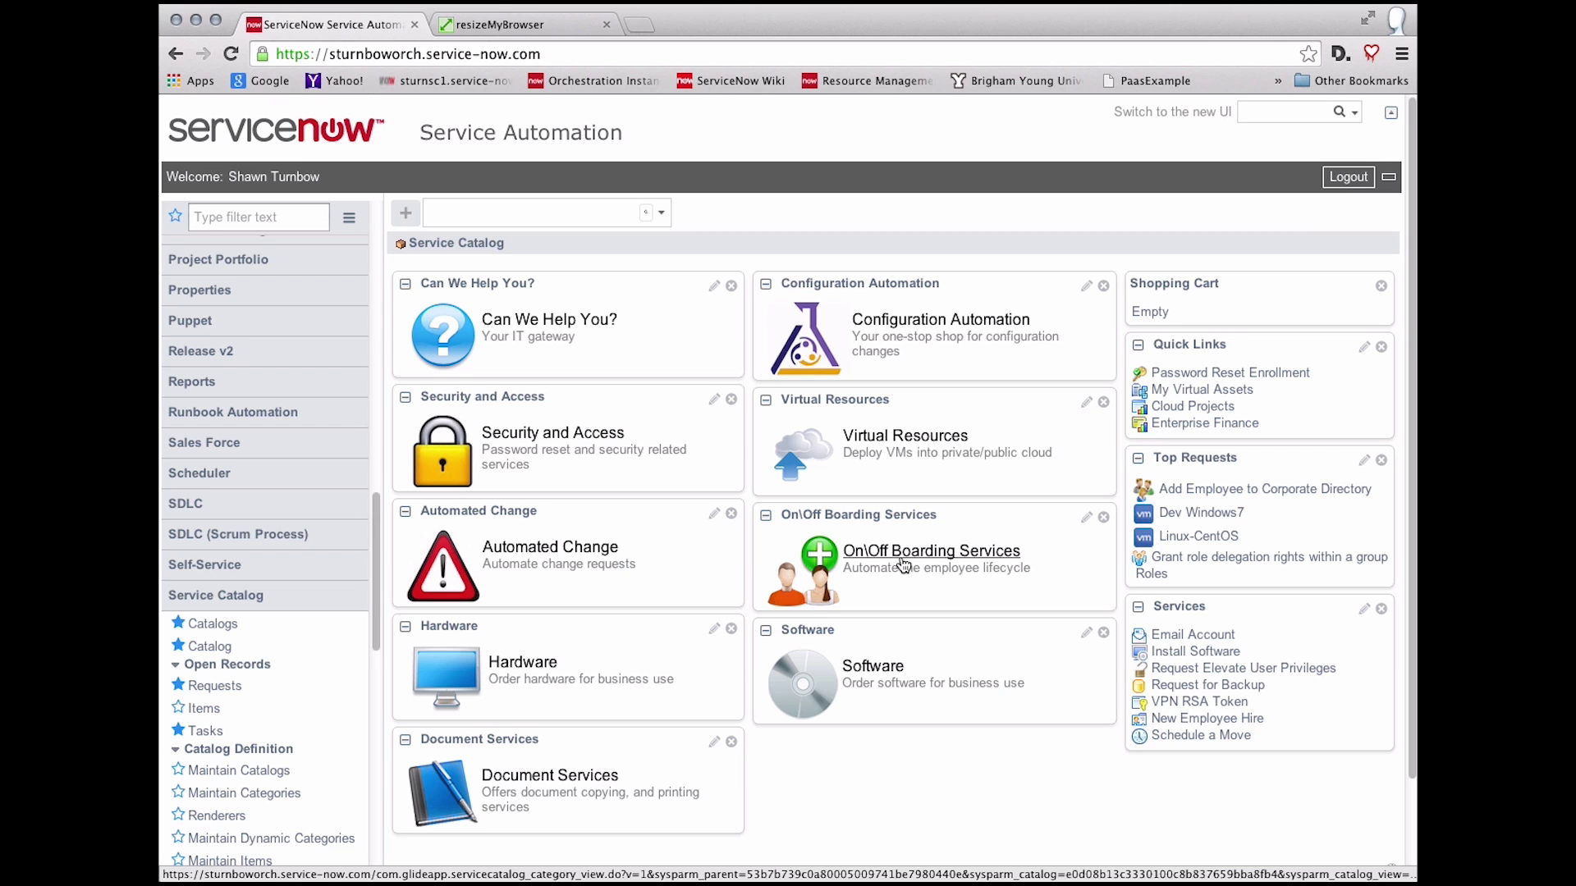
# Step: Open the Add Employee to Corporate Directory form under On\Off Boarding Services and select the first-name field
pyautogui.click(904, 565)
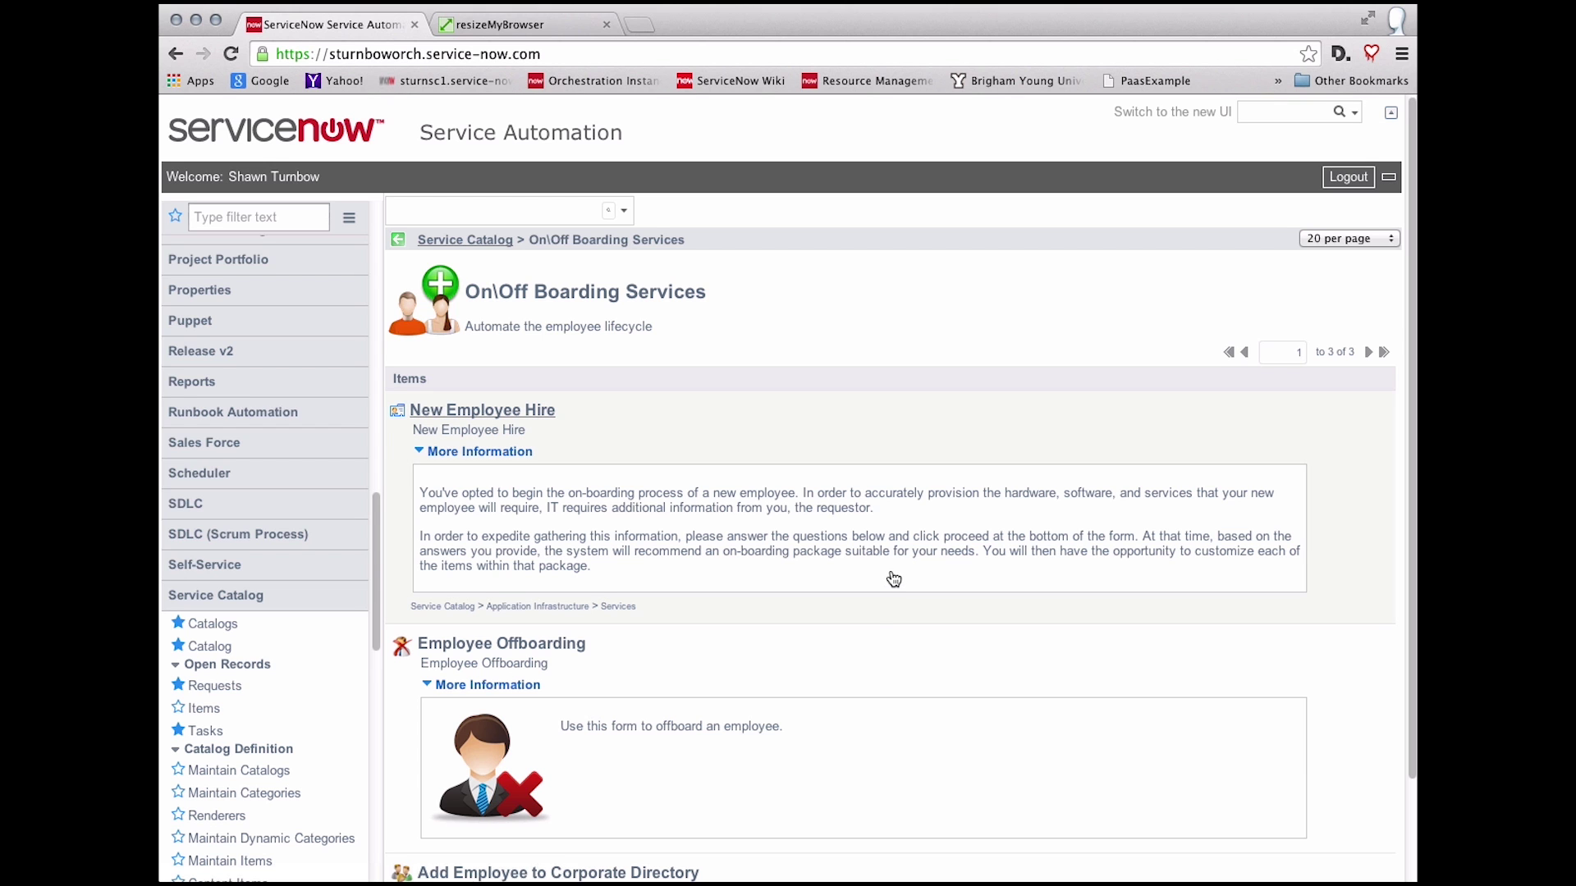
pyautogui.scroll(-3, 871, 617)
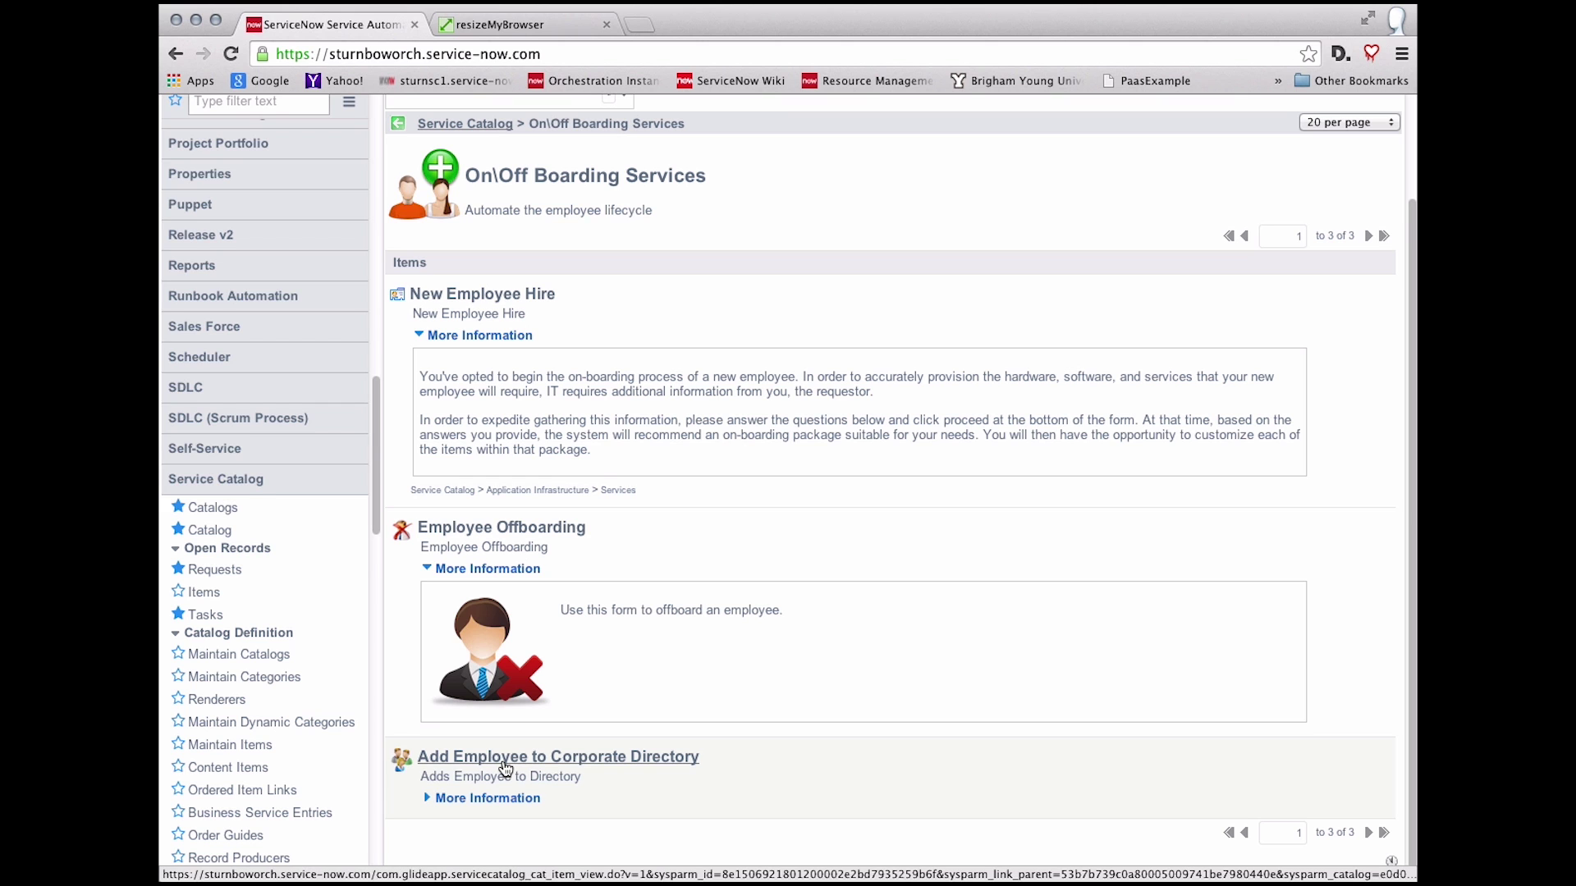
pyautogui.click(506, 769)
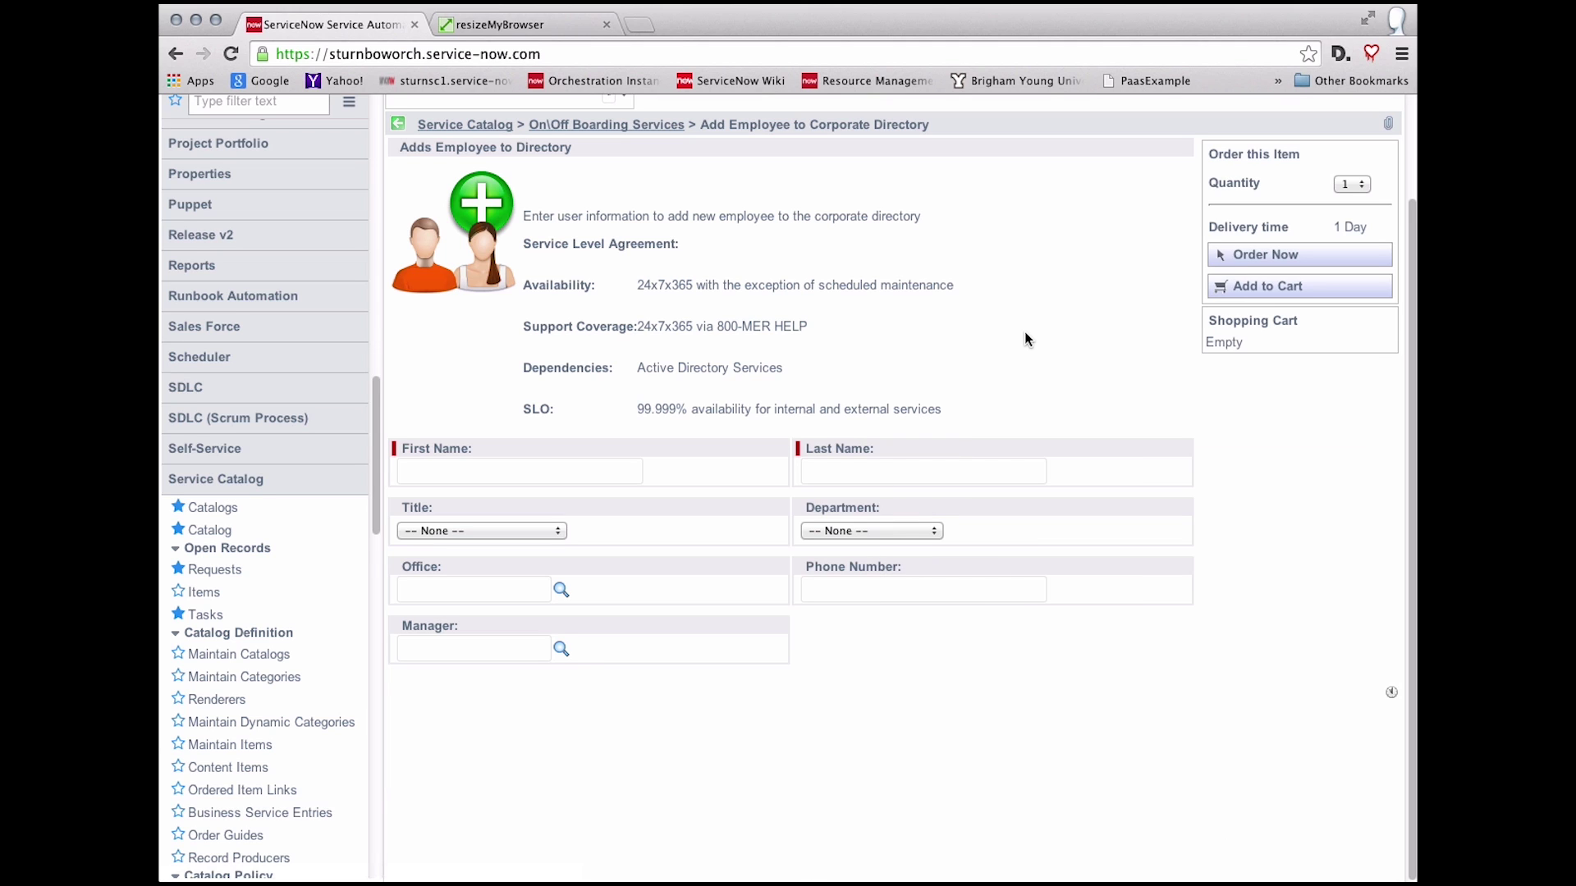
pyautogui.click(570, 470)
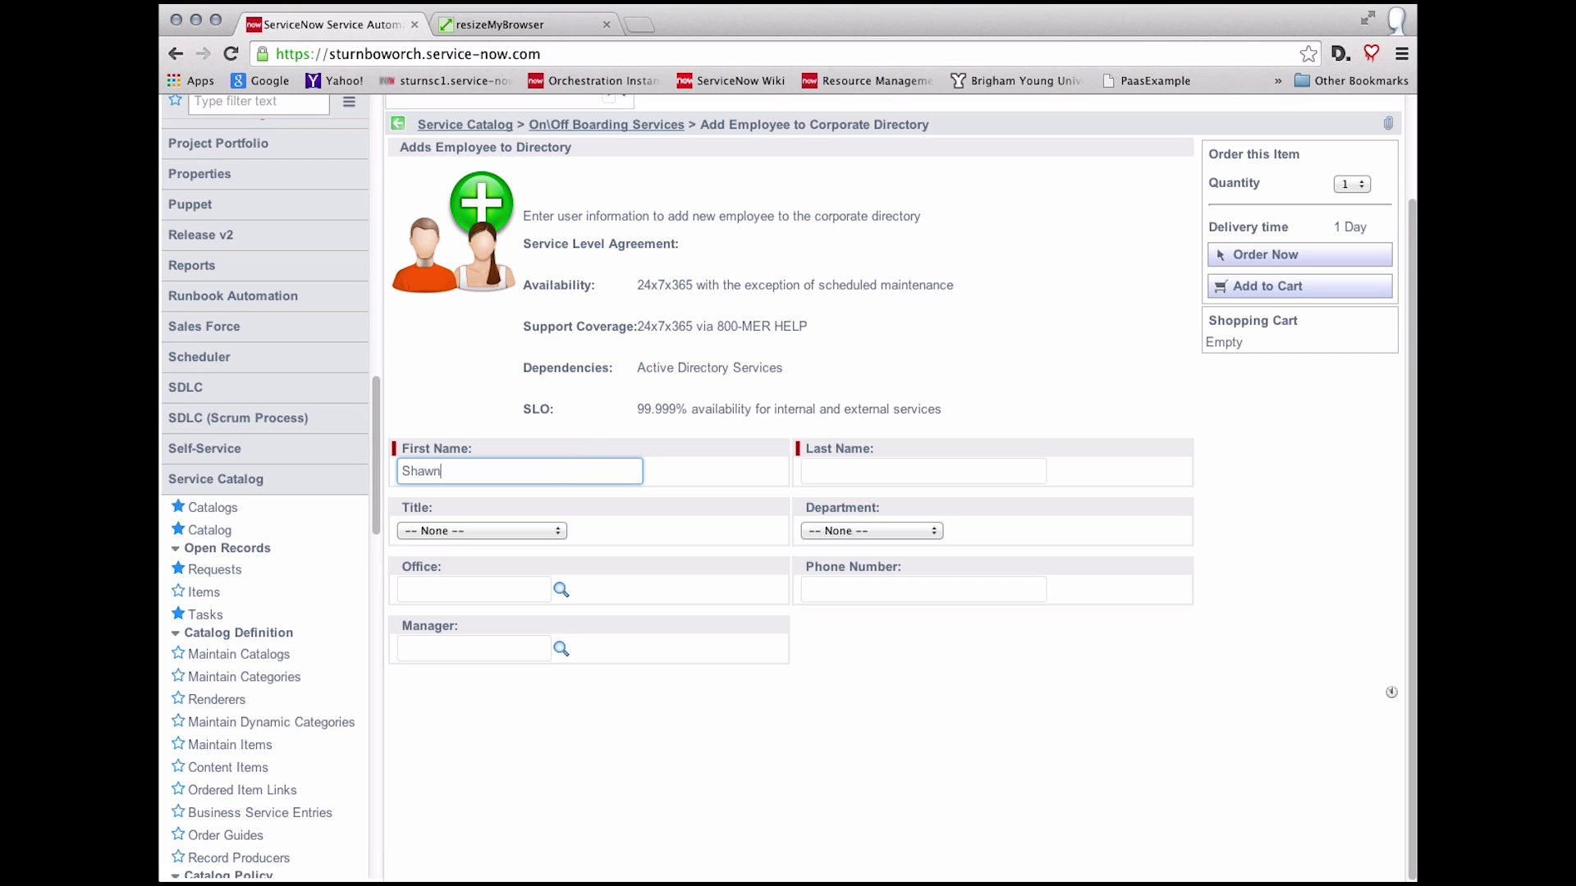
# Step: Enter the employee's first and last name, with title Developer and department IT
pyautogui.click(935, 472)
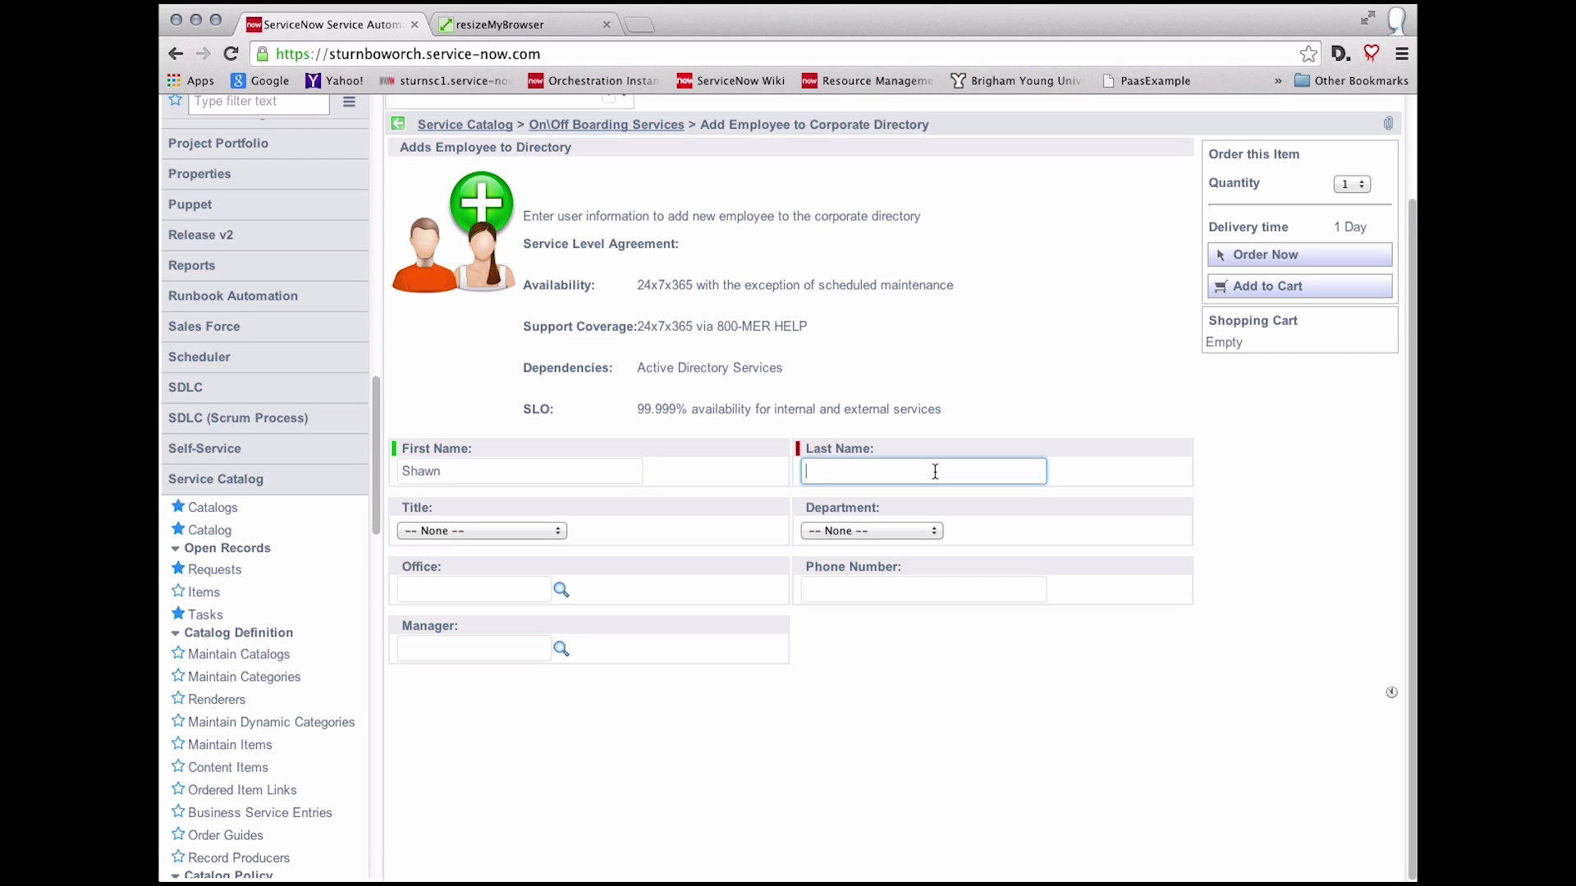
pyautogui.click(512, 530)
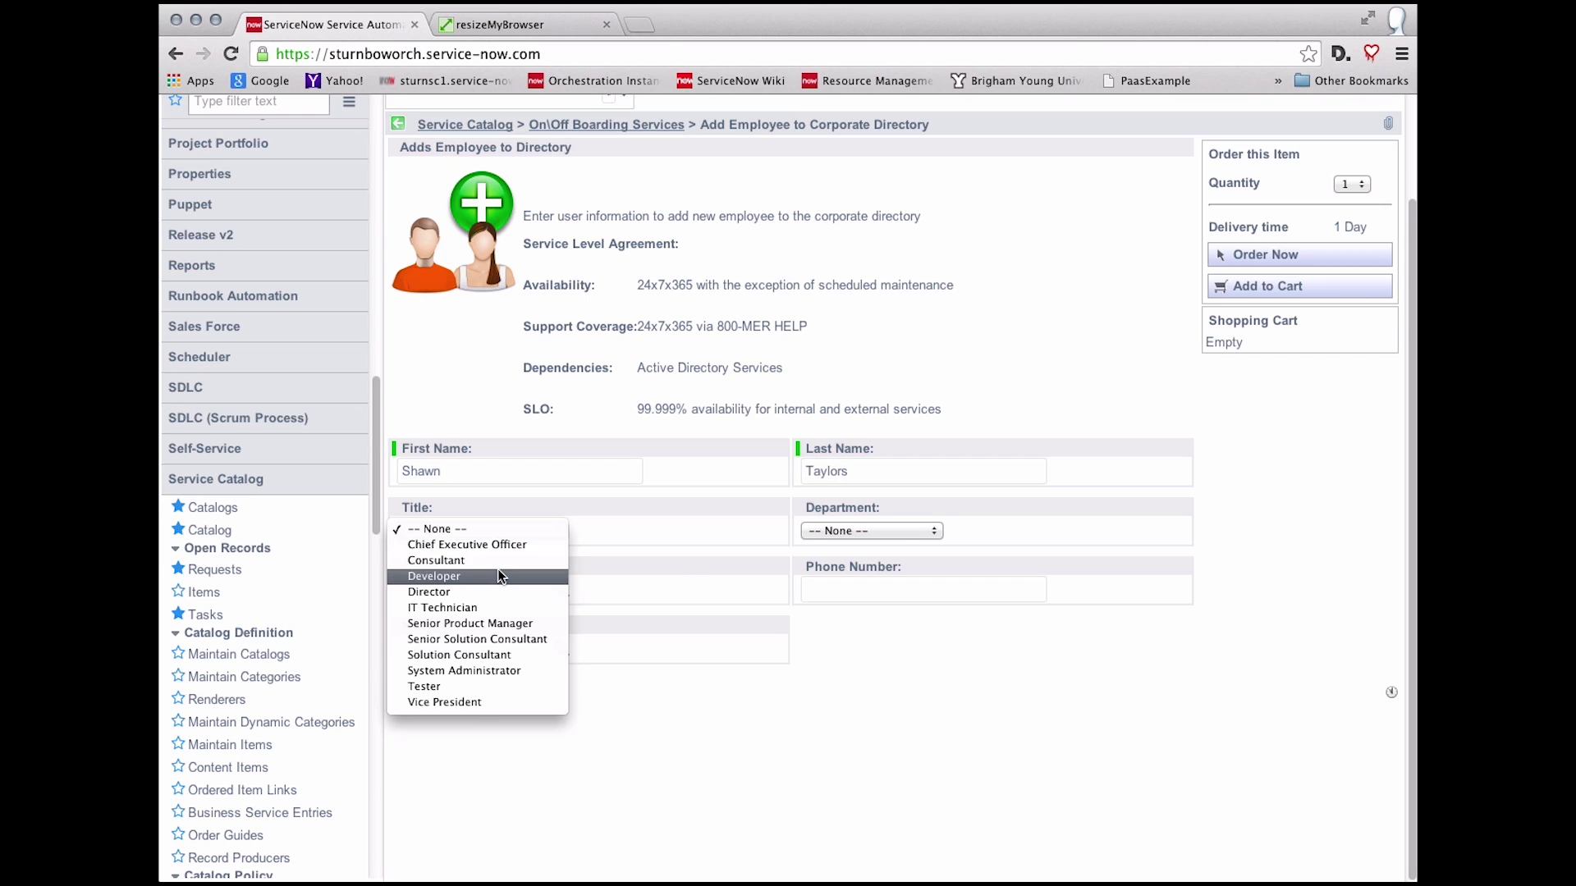
pyautogui.click(771, 540)
pyautogui.click(806, 533)
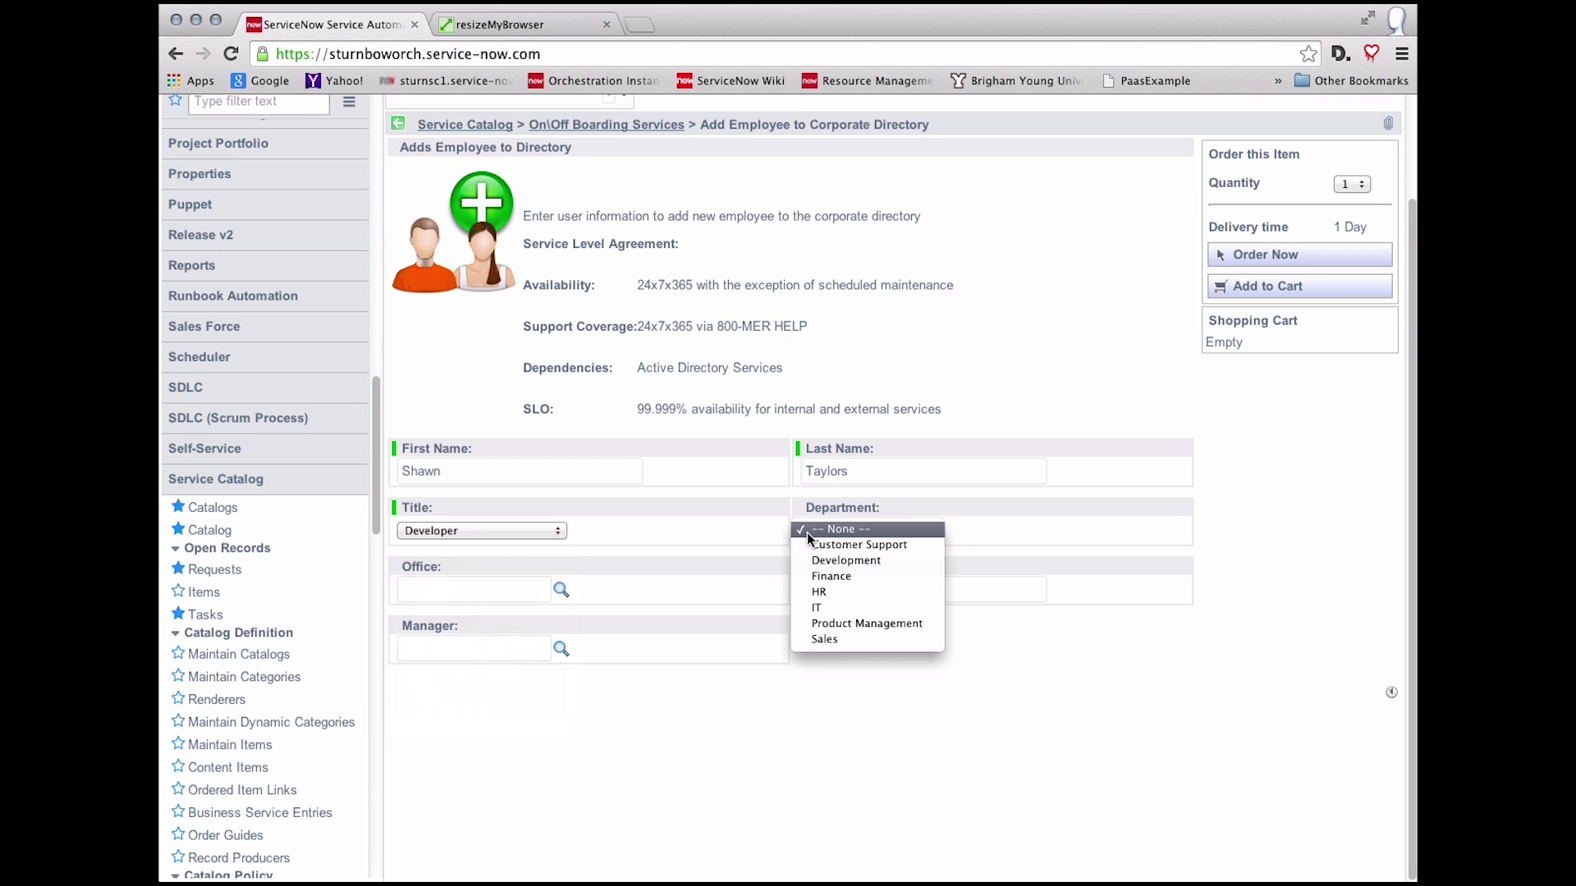
pyautogui.click(827, 608)
# Step: Set the office to San Diego, enter the phone number, and pick the manager from suggestions
pyautogui.click(522, 589)
pyautogui.write('s')
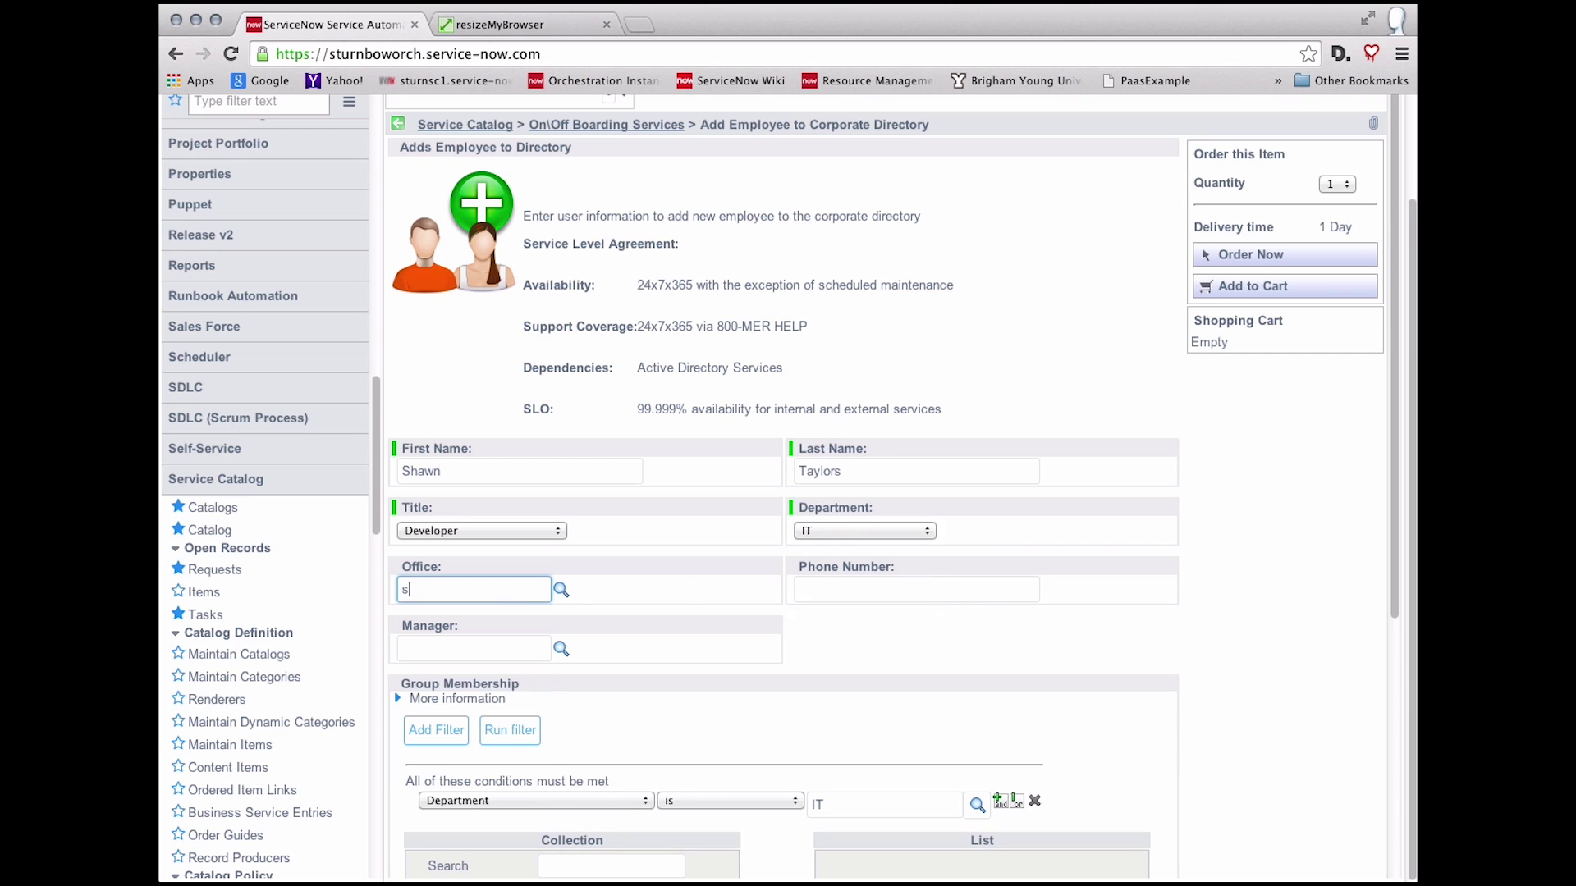
pyautogui.write('an')
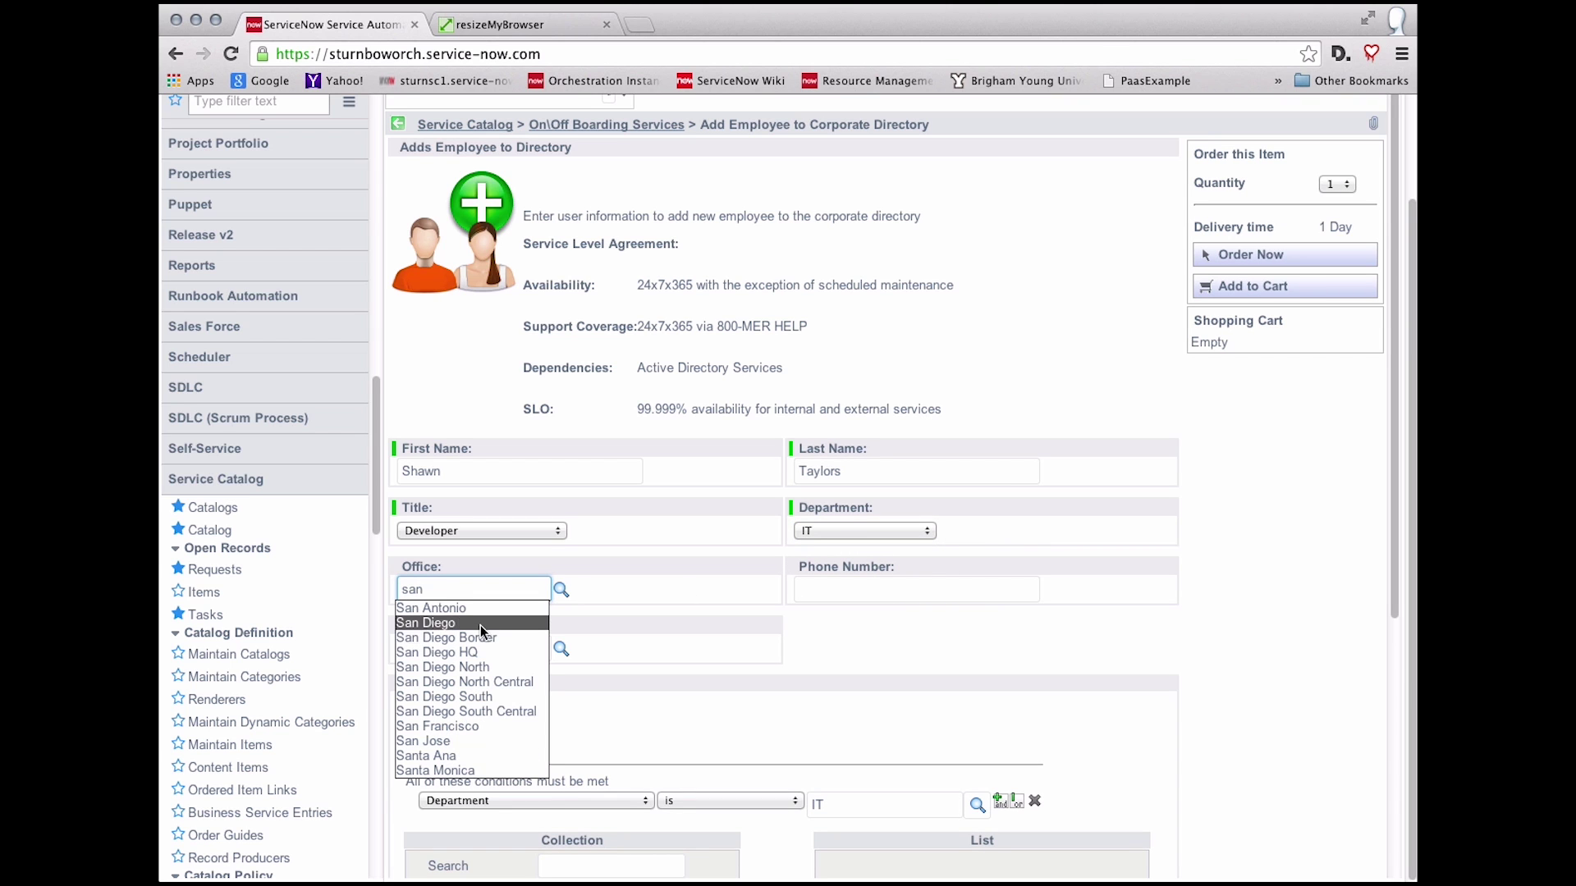
pyautogui.click(480, 624)
pyautogui.click(821, 597)
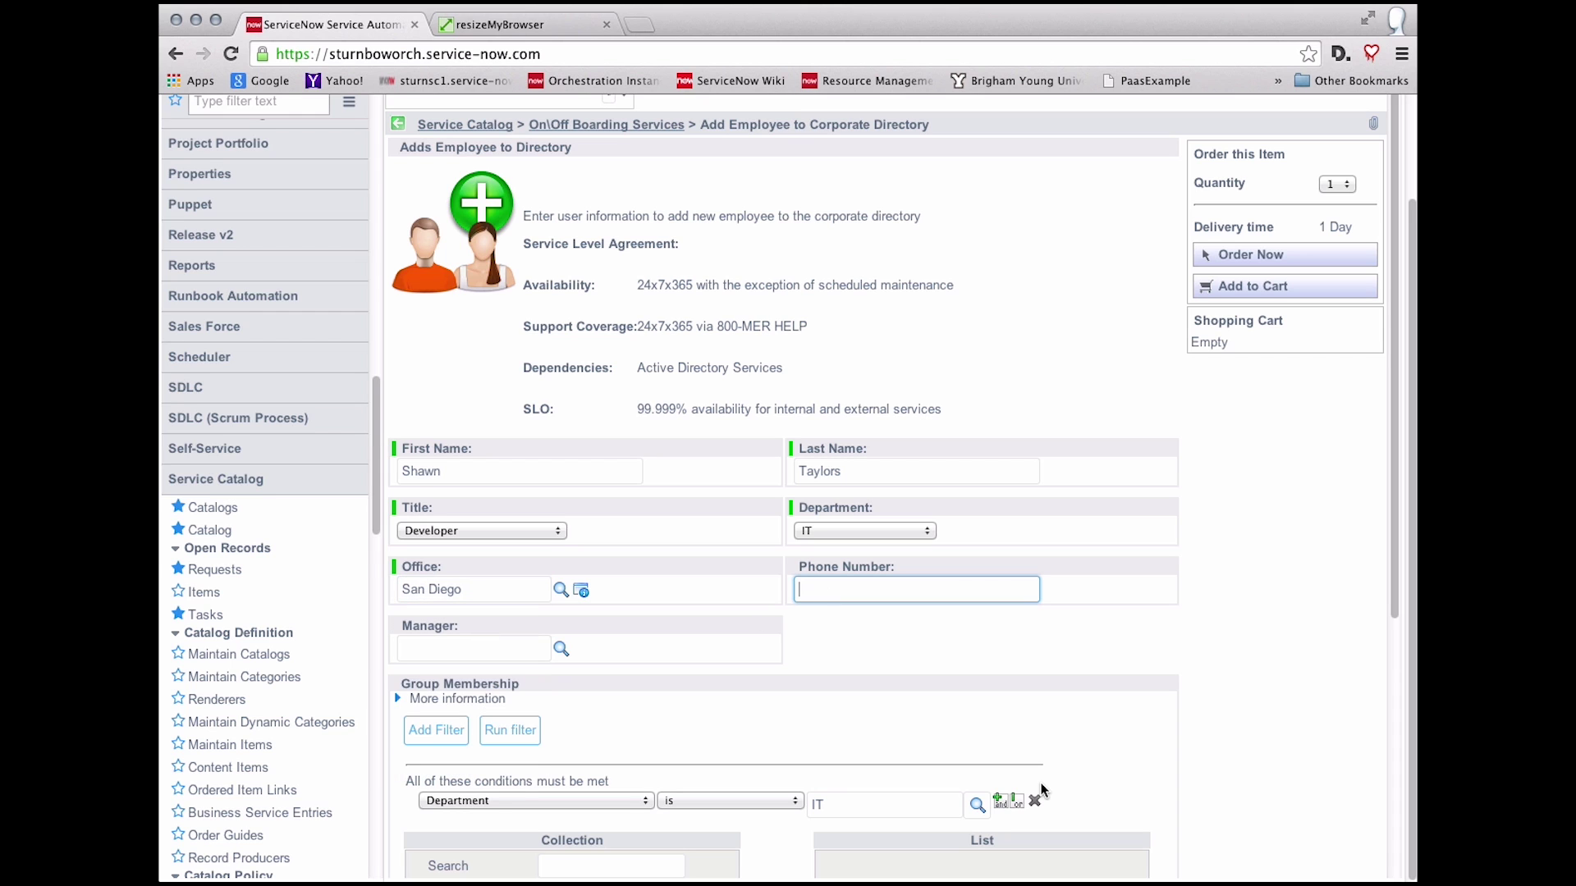
pyautogui.write('1234567890')
pyautogui.click(504, 648)
pyautogui.write('fre')
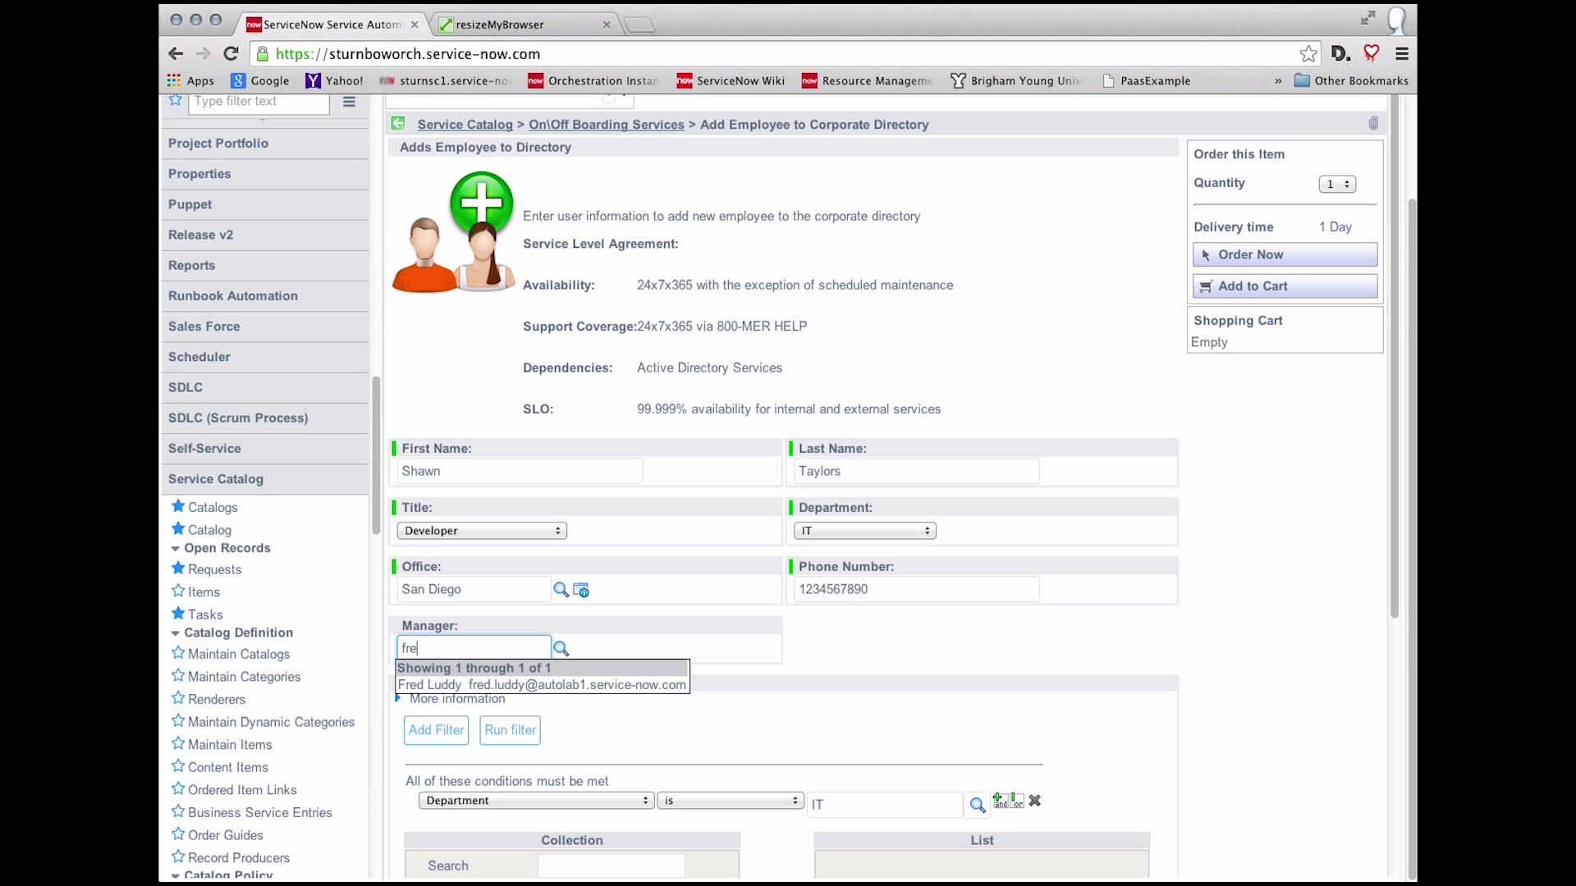
pyautogui.click(484, 685)
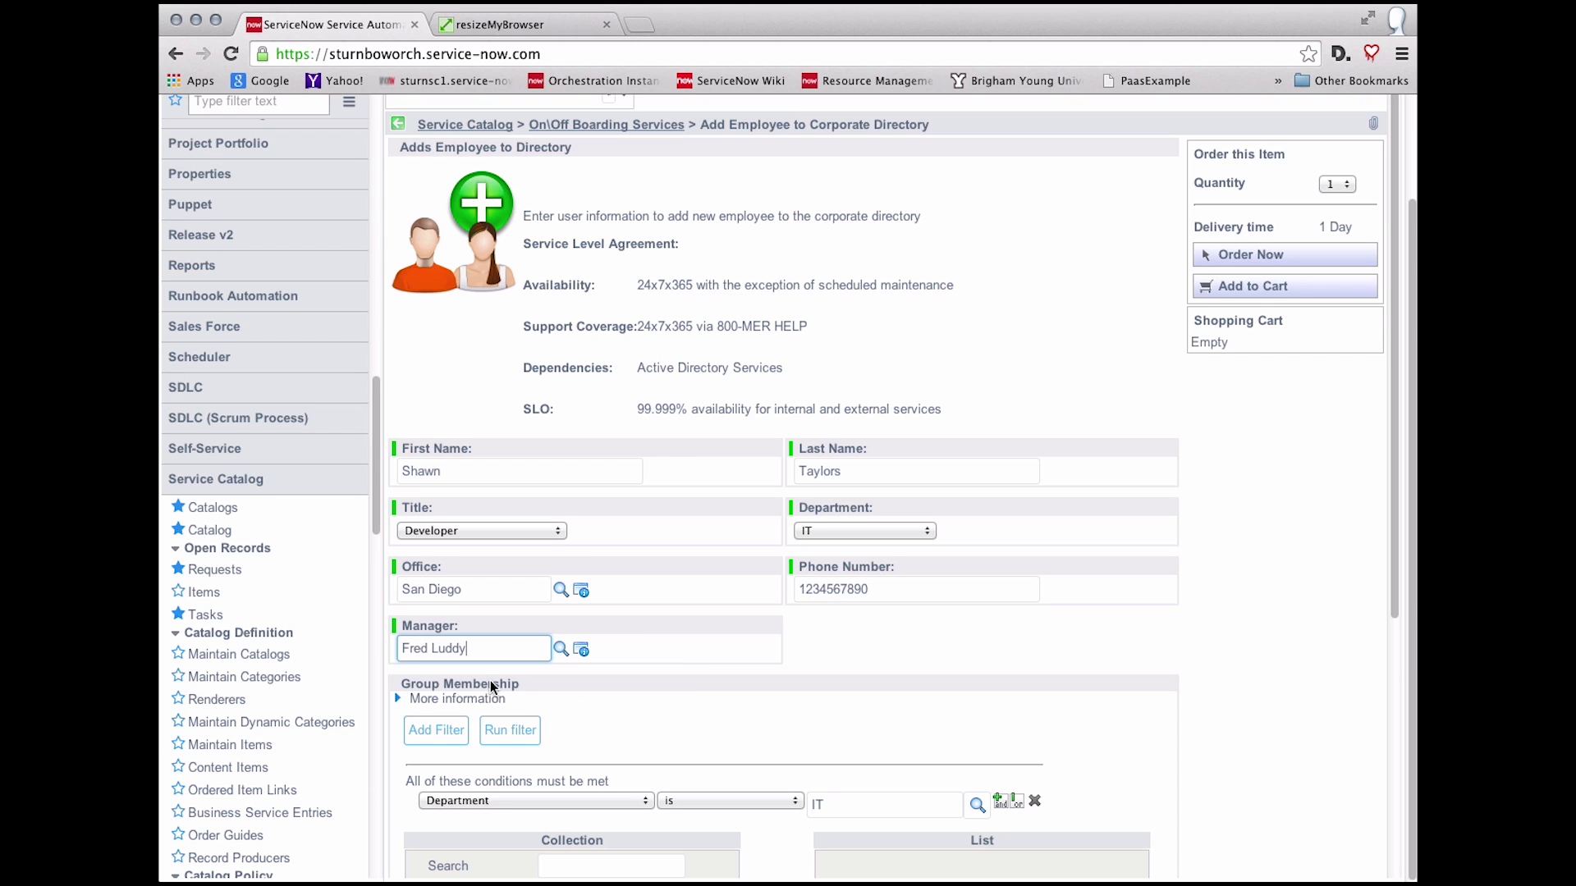
pyautogui.scroll(-1, 859, 649)
pyautogui.scroll(-5, 859, 649)
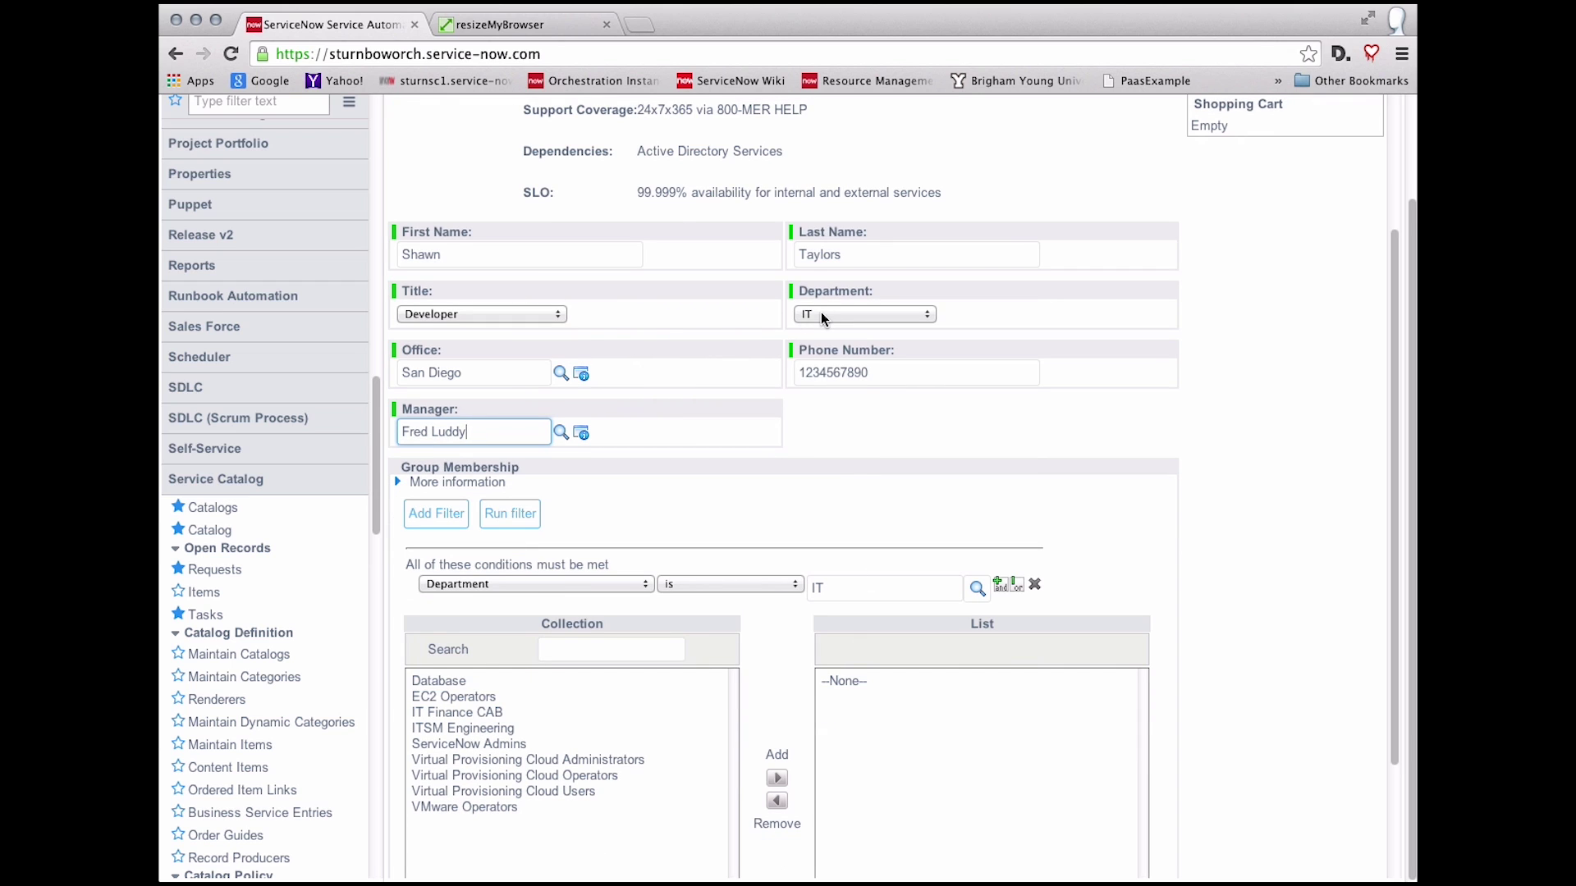
# Step: Add the four groups from Database through ITSM Engineering to the Group Membership List
pyautogui.click(465, 683)
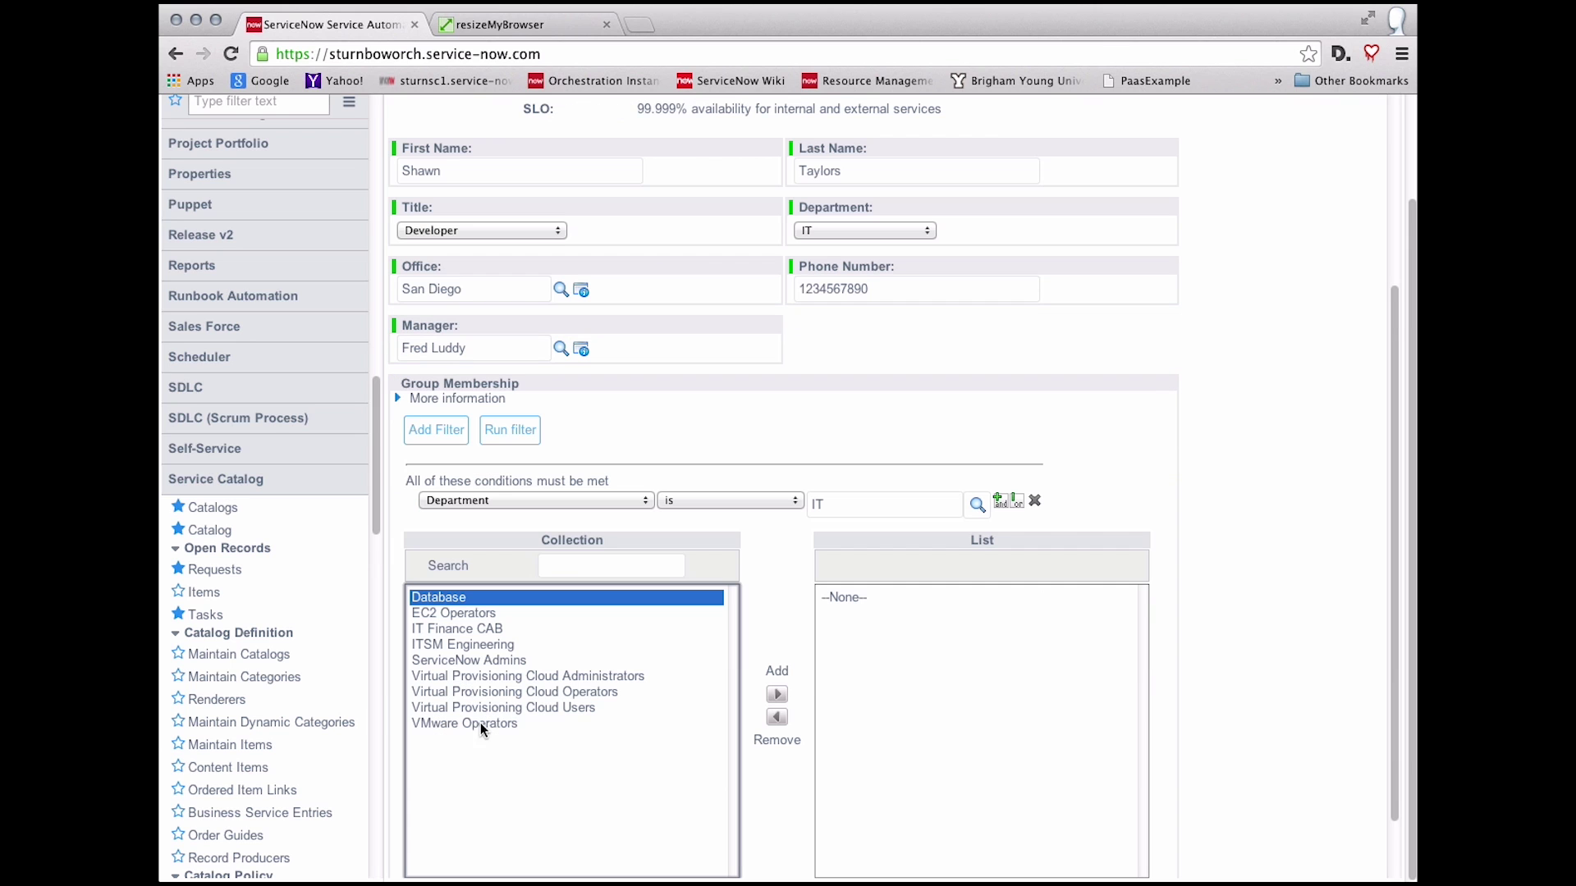
pyautogui.keyDown('shift'); pyautogui.click(479, 653); pyautogui.keyUp('shift')
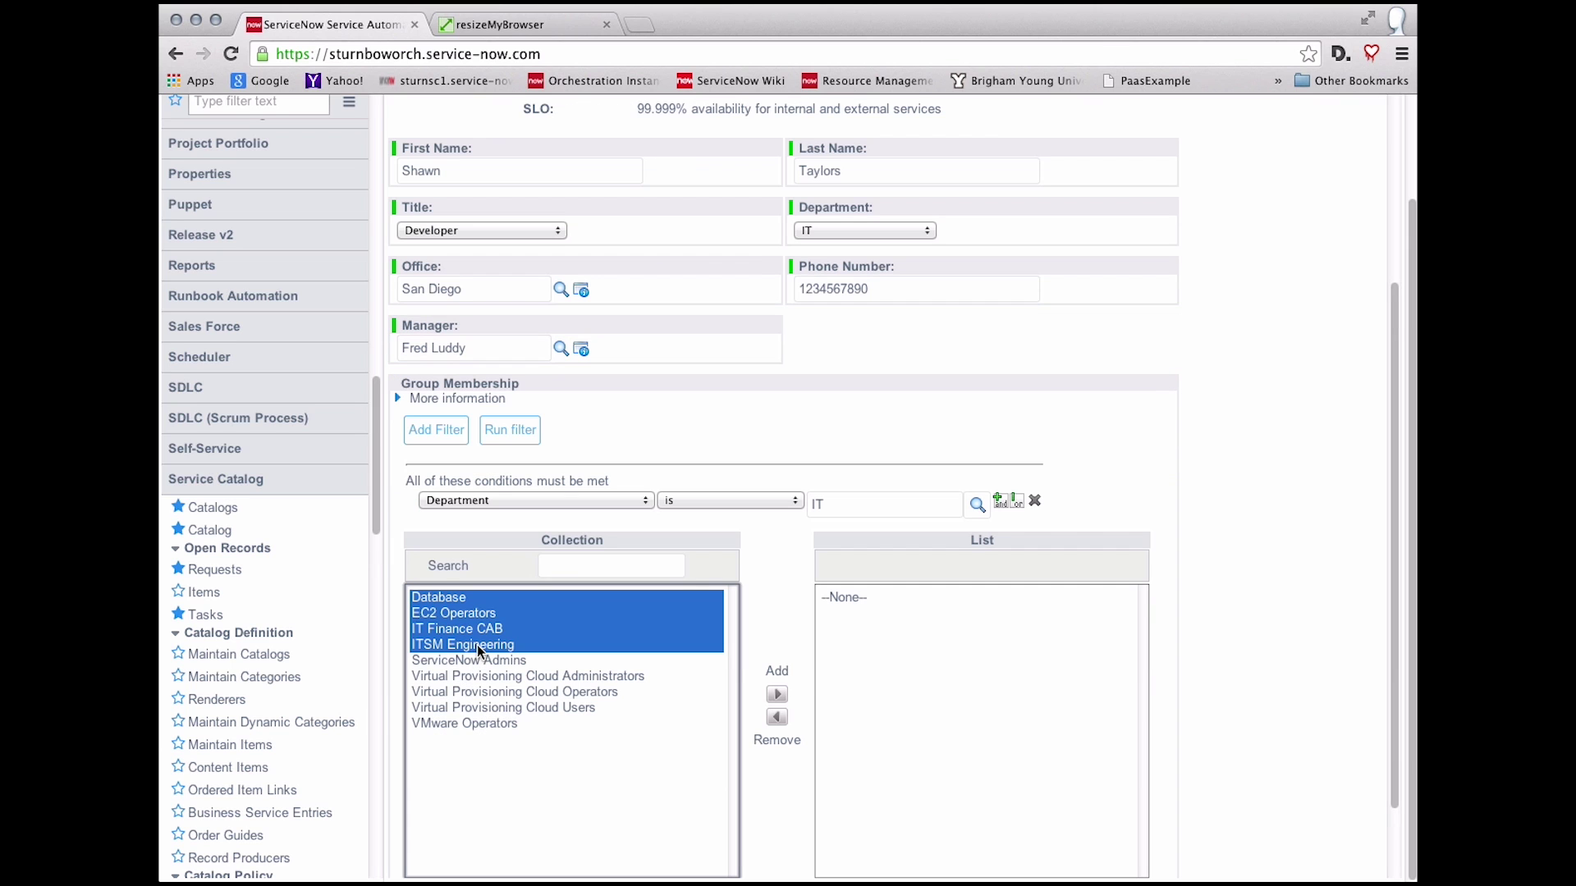
pyautogui.click(777, 694)
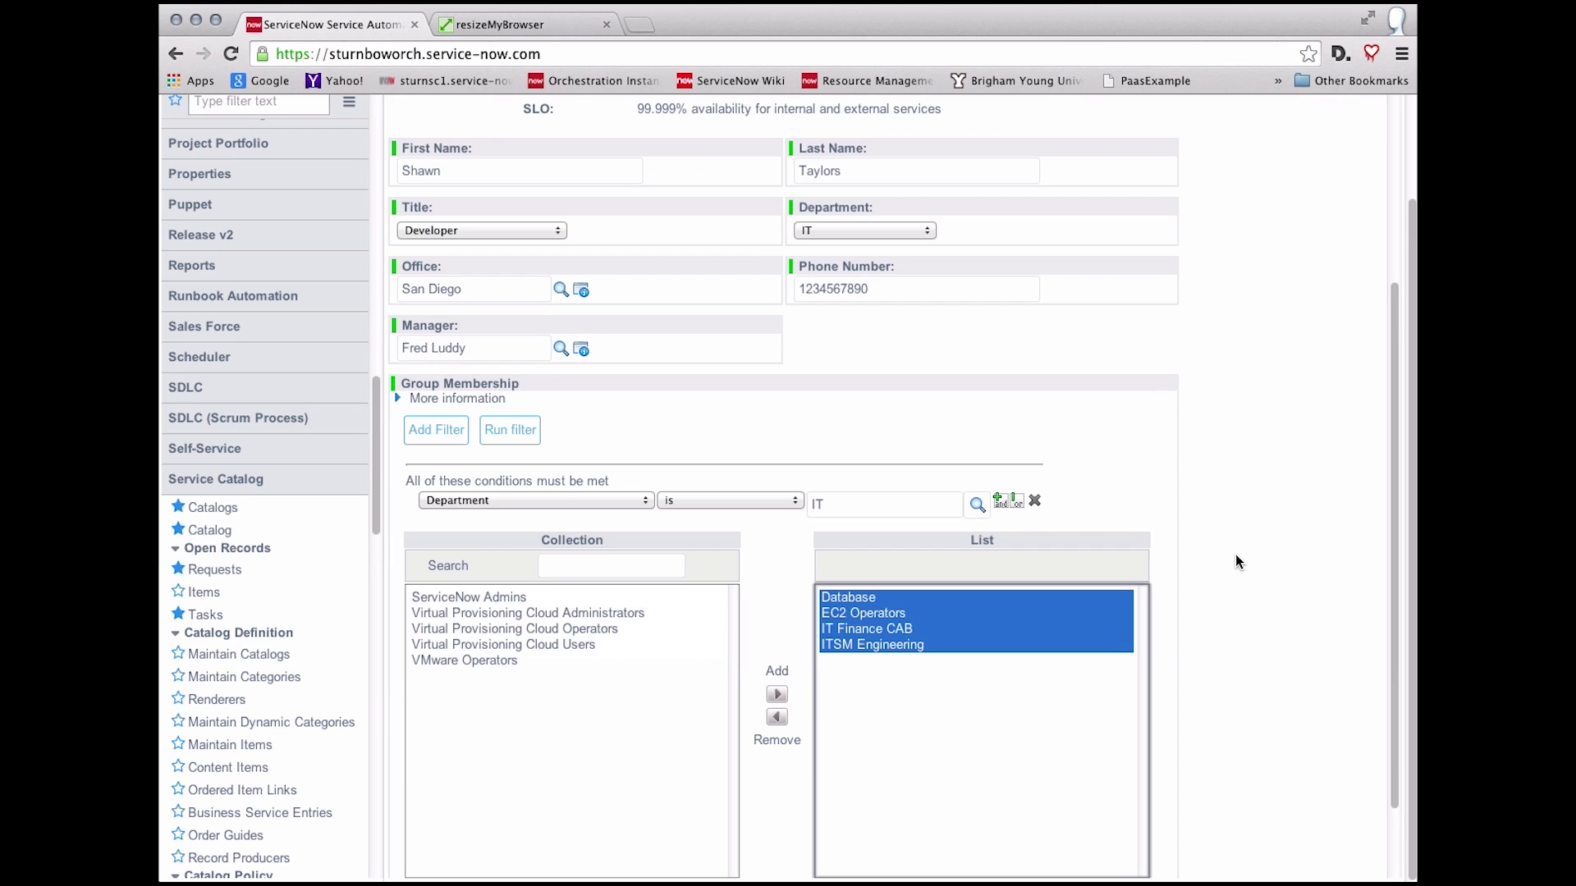
# Step: Review the completed form and place the new employee order
pyautogui.scroll(2, 1246, 598)
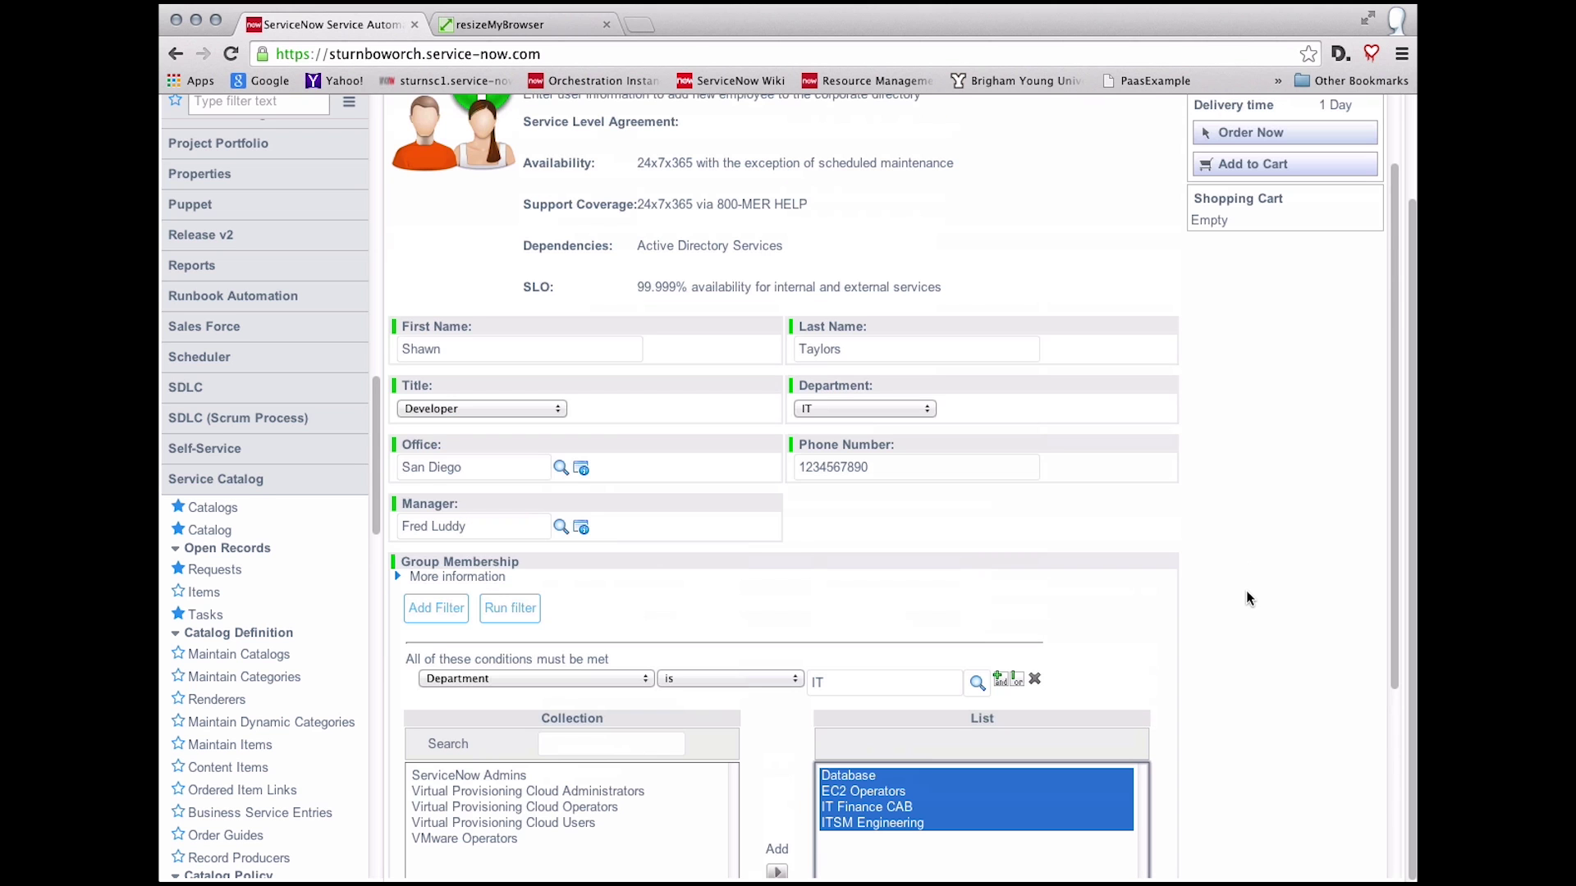
pyautogui.scroll(1, 1247, 599)
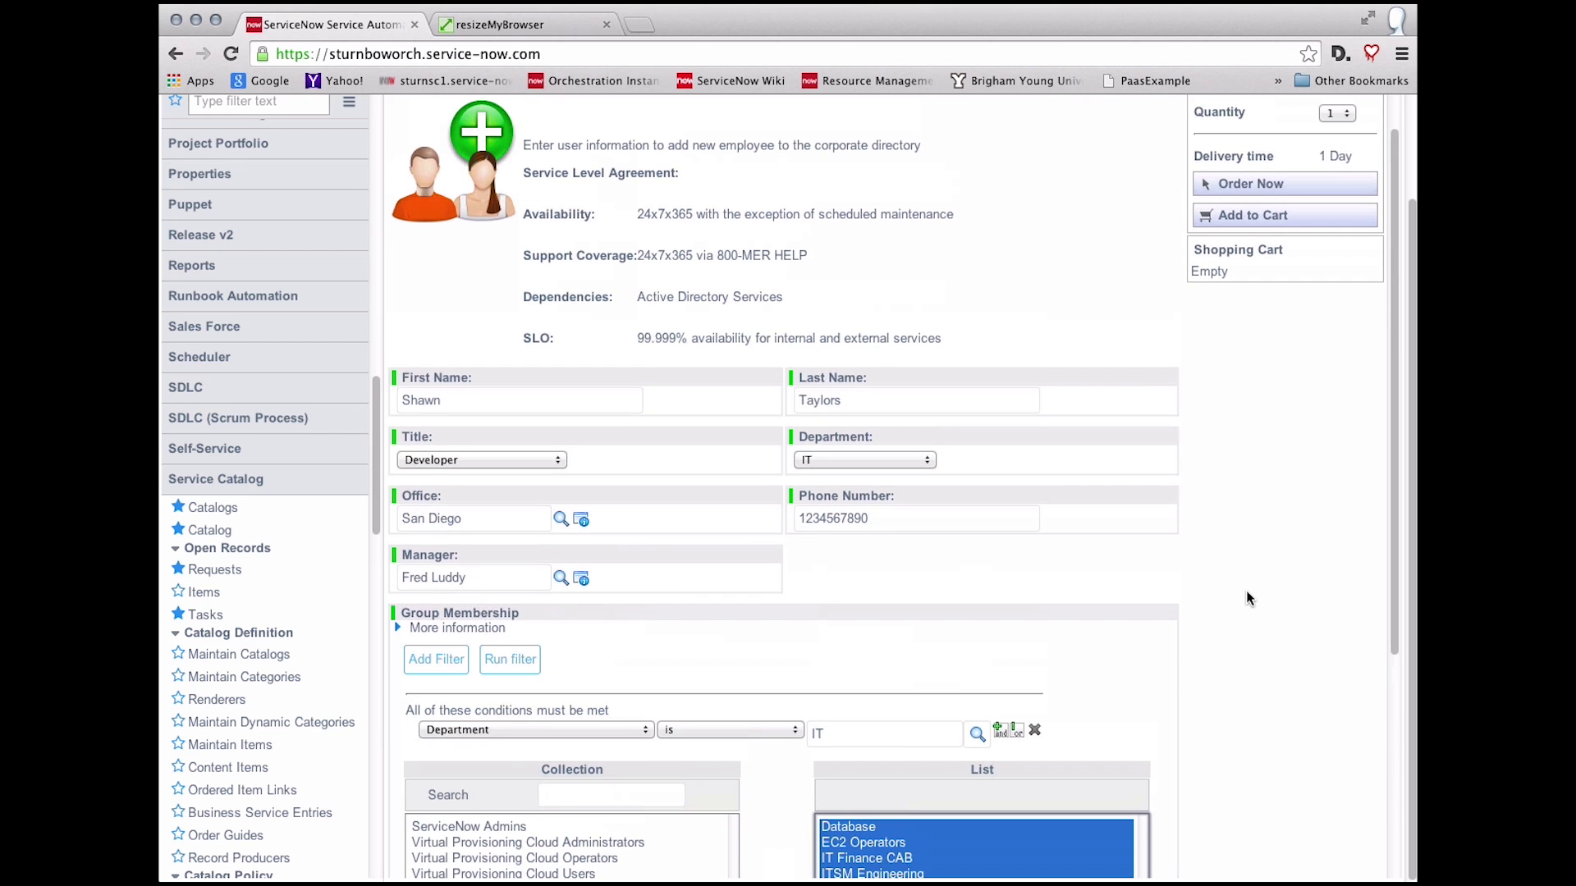
pyautogui.scroll(1, 1245, 598)
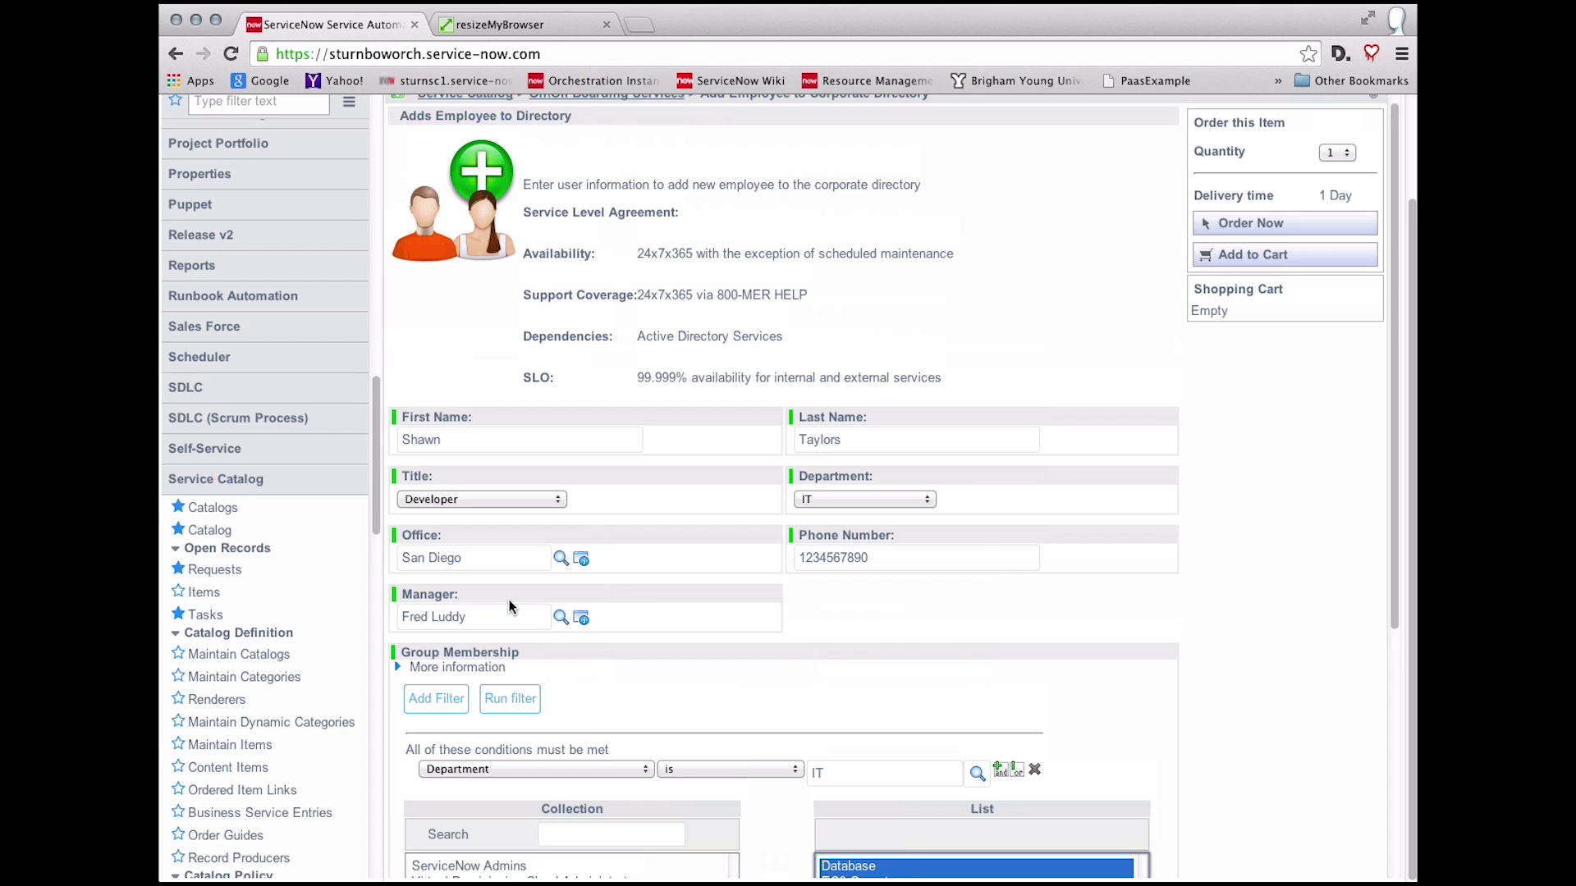
pyautogui.scroll(-1, 1318, 543)
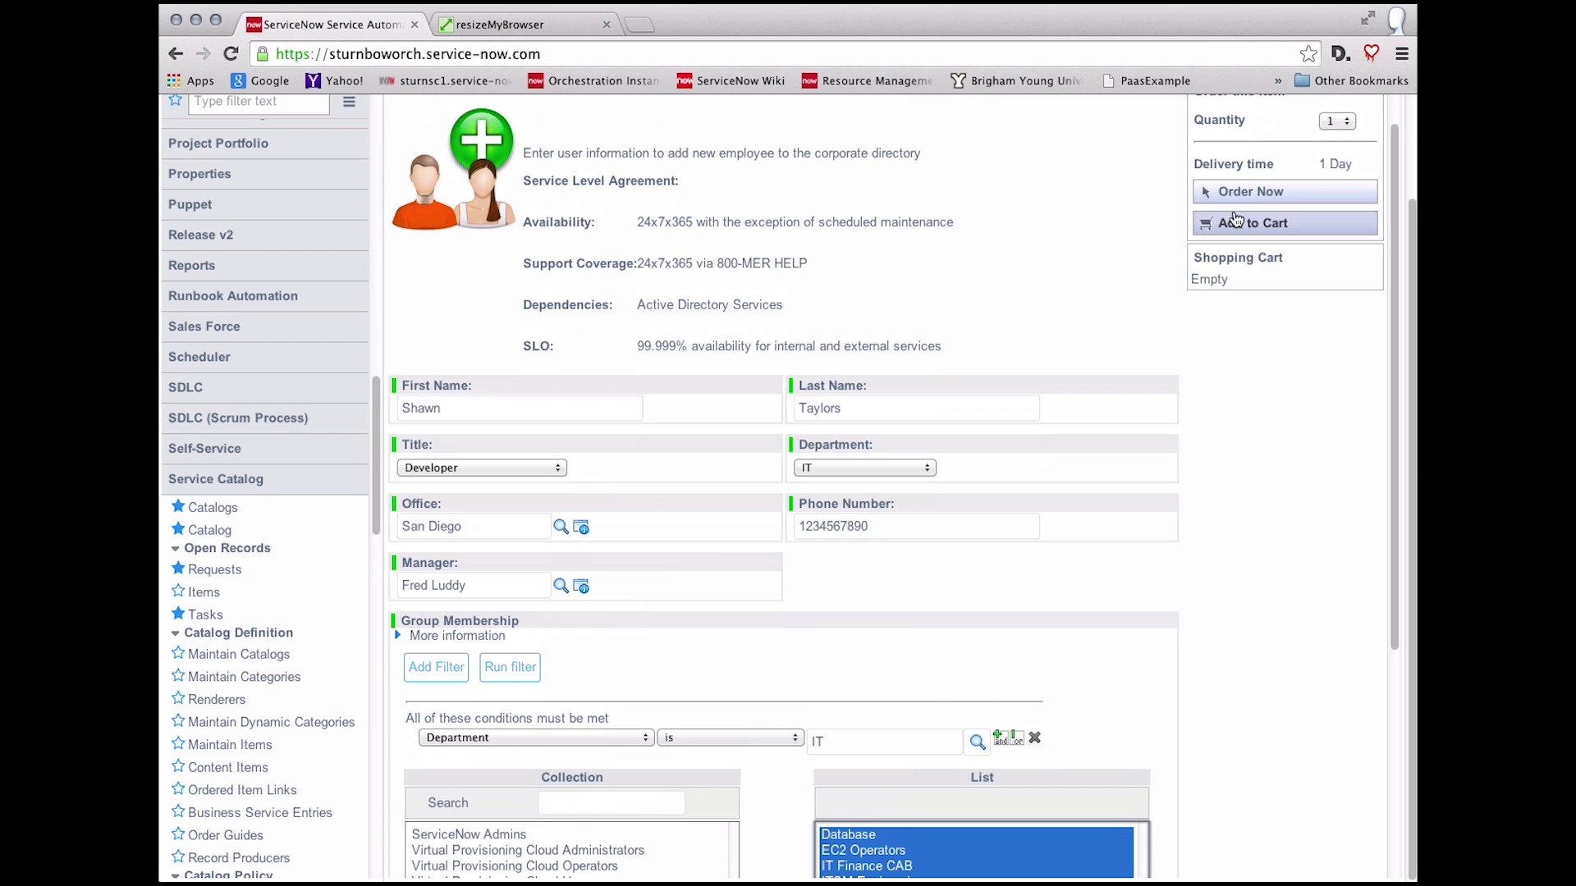
pyautogui.click(1257, 196)
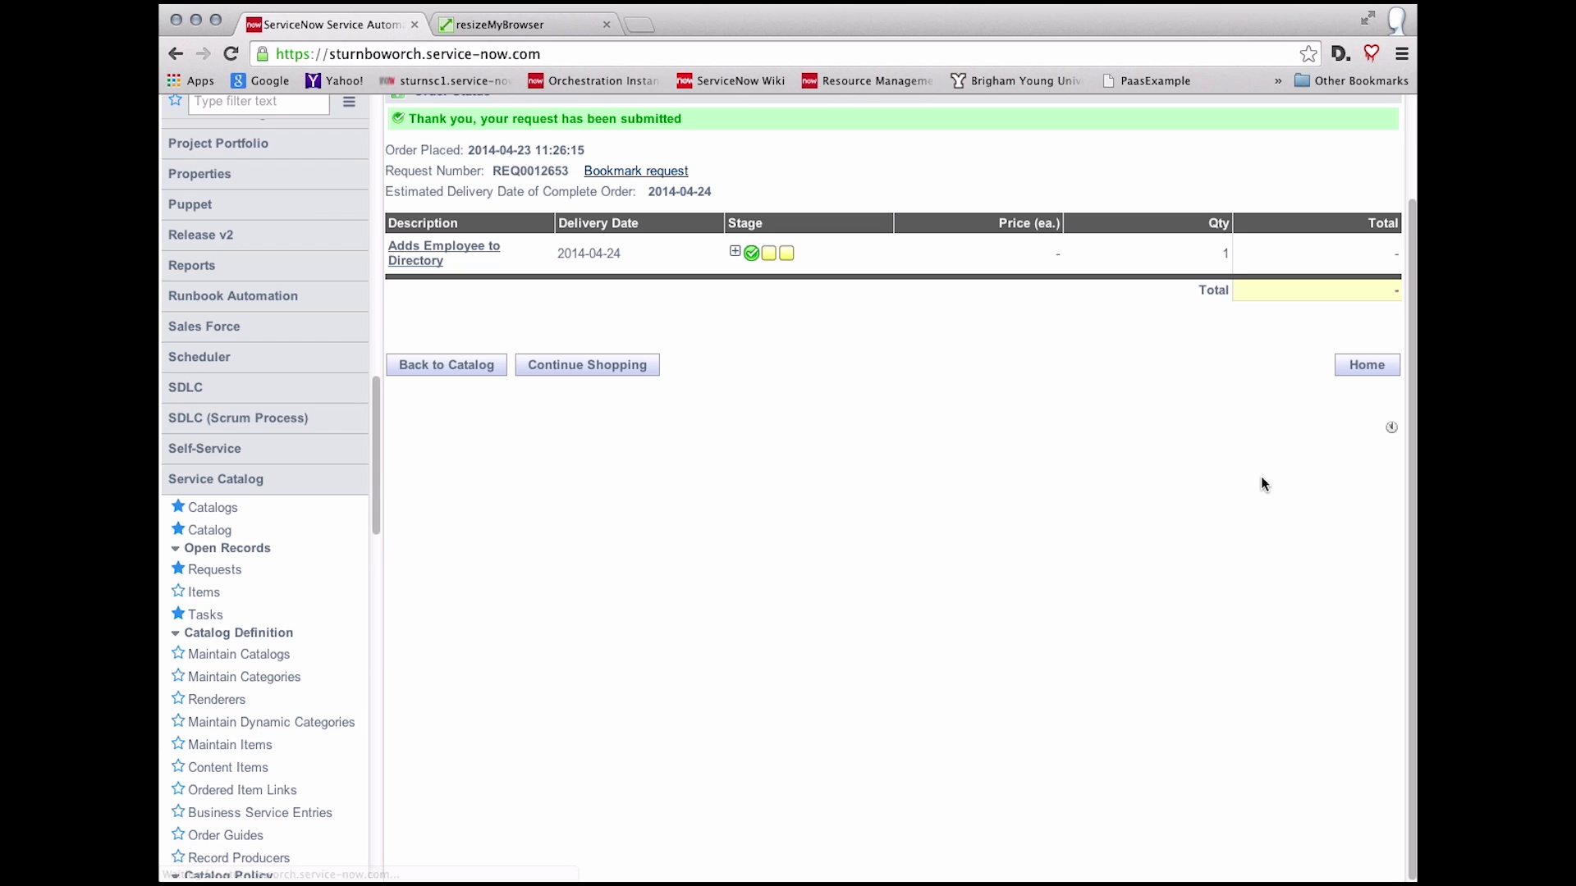
# Step: Expand the order's stage details, then go to the service Requests list
pyautogui.scroll(2, 1067, 422)
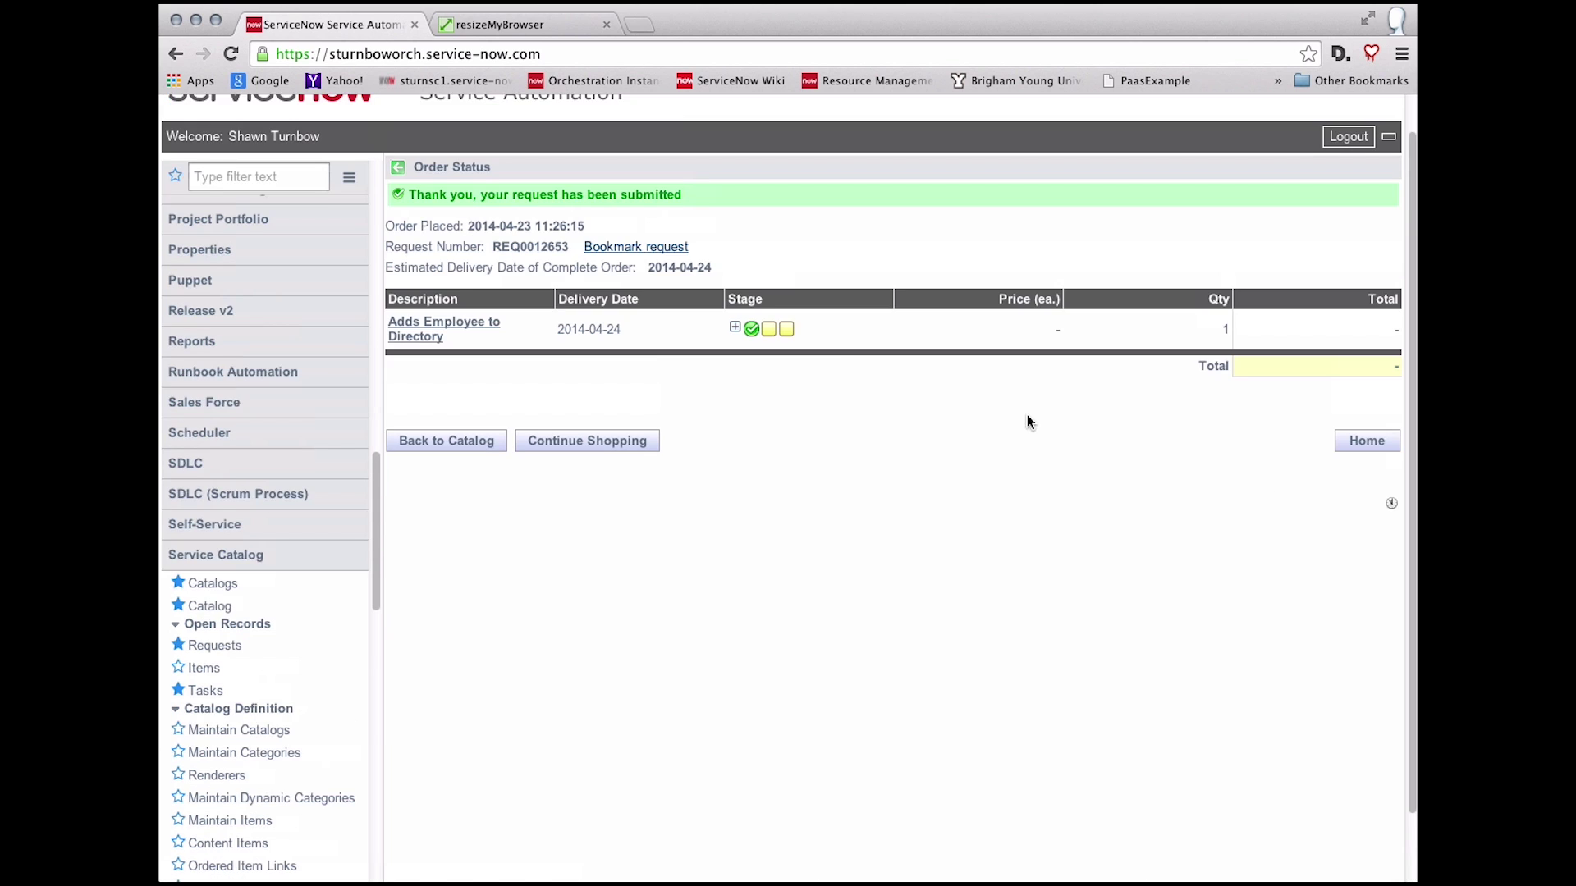
pyautogui.click(742, 327)
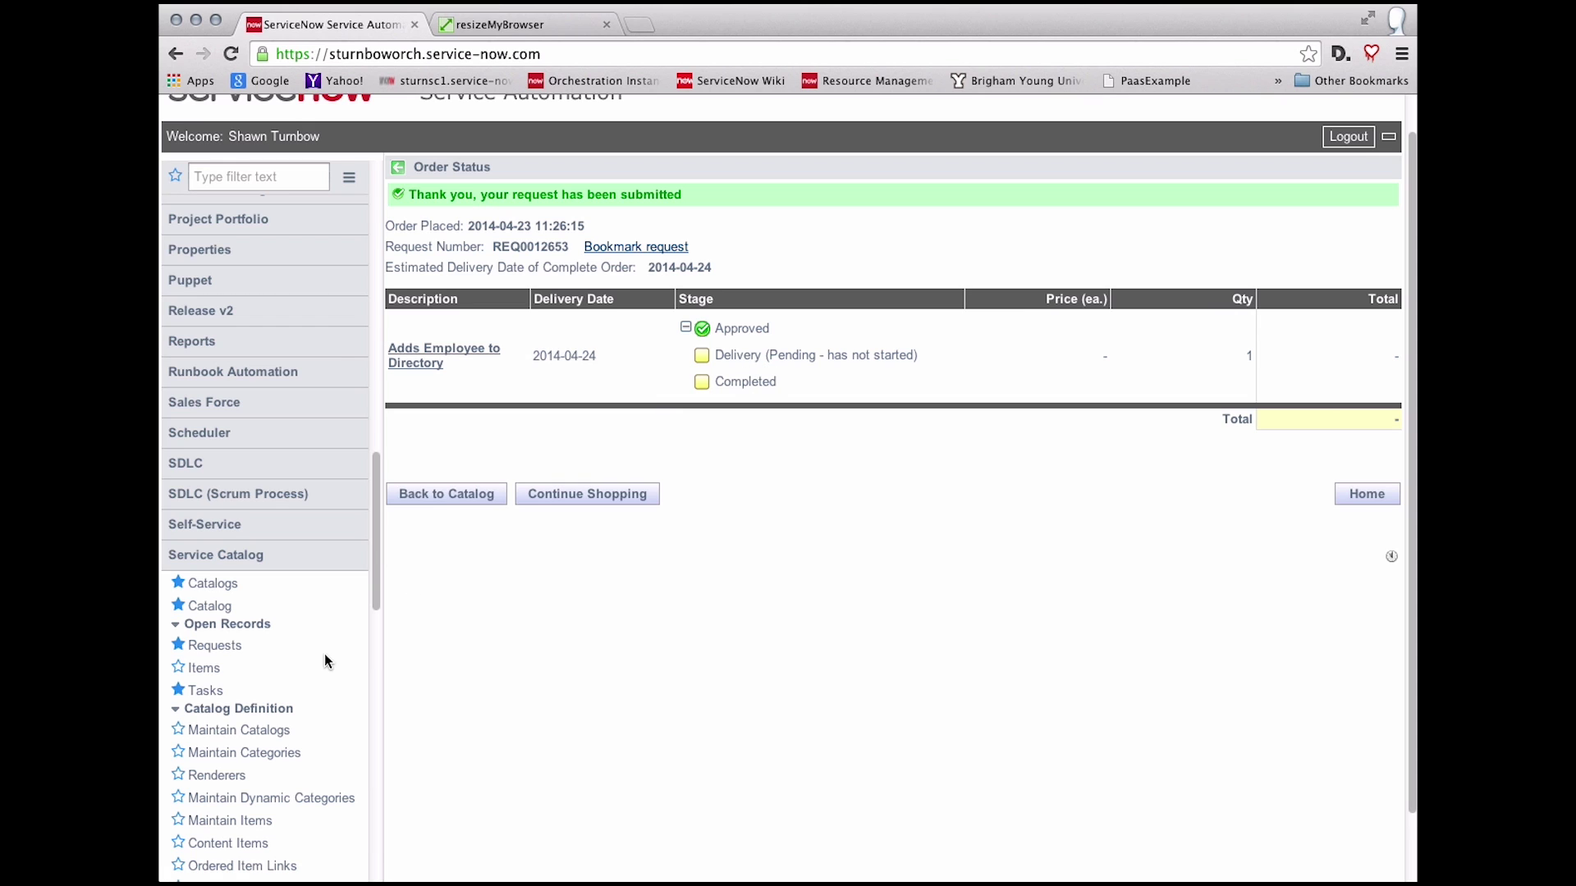
pyautogui.click(215, 646)
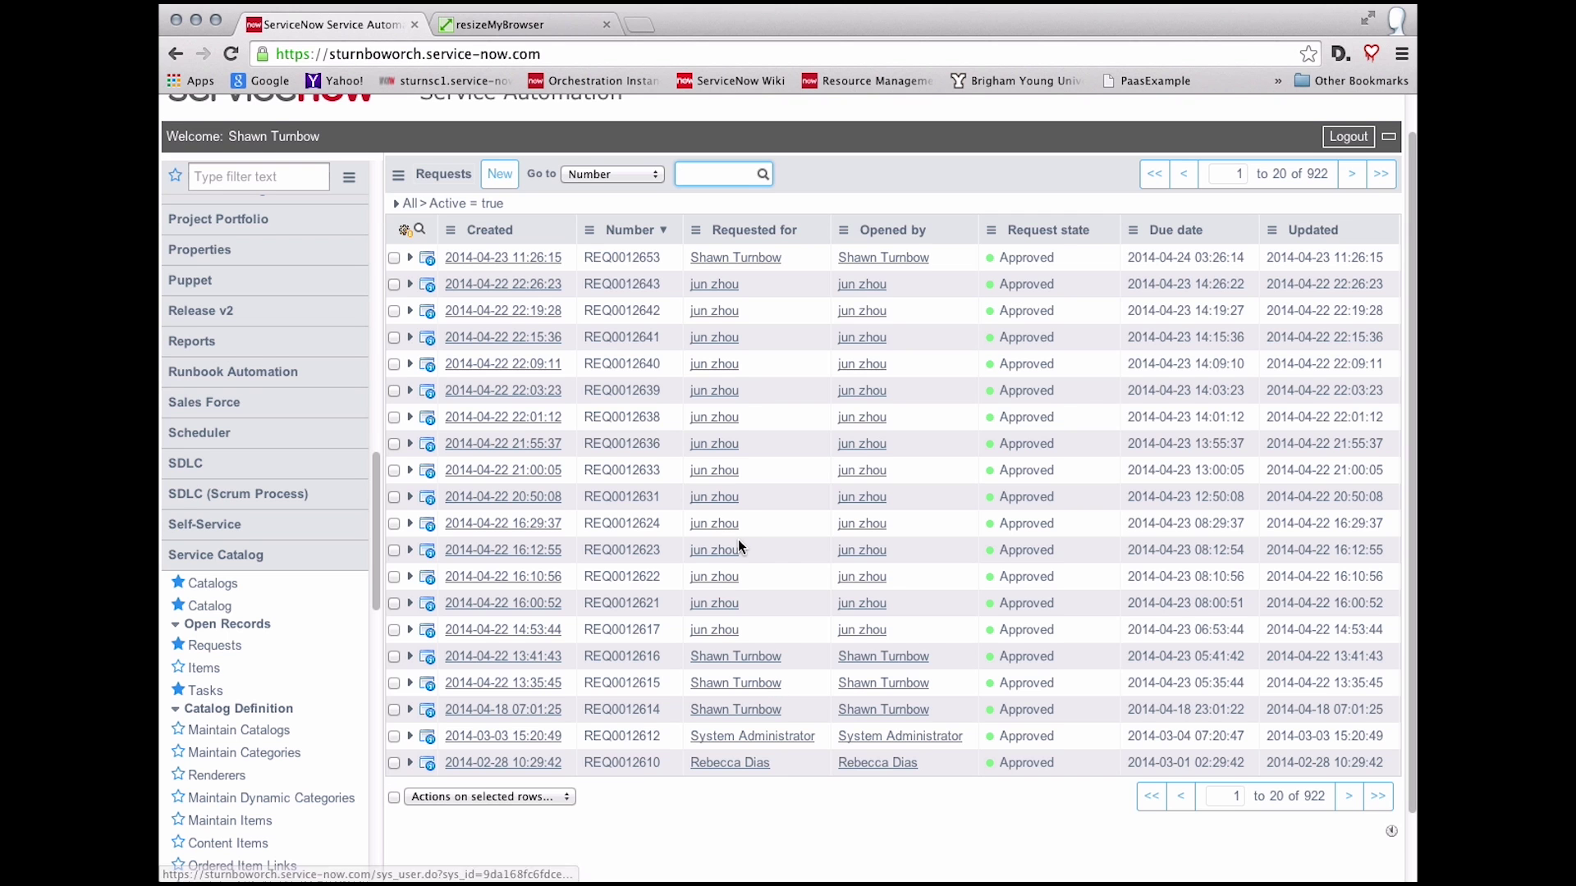
# Step: Open the newest request's RITM item and scroll through its employee variables and groups
pyautogui.click(502, 260)
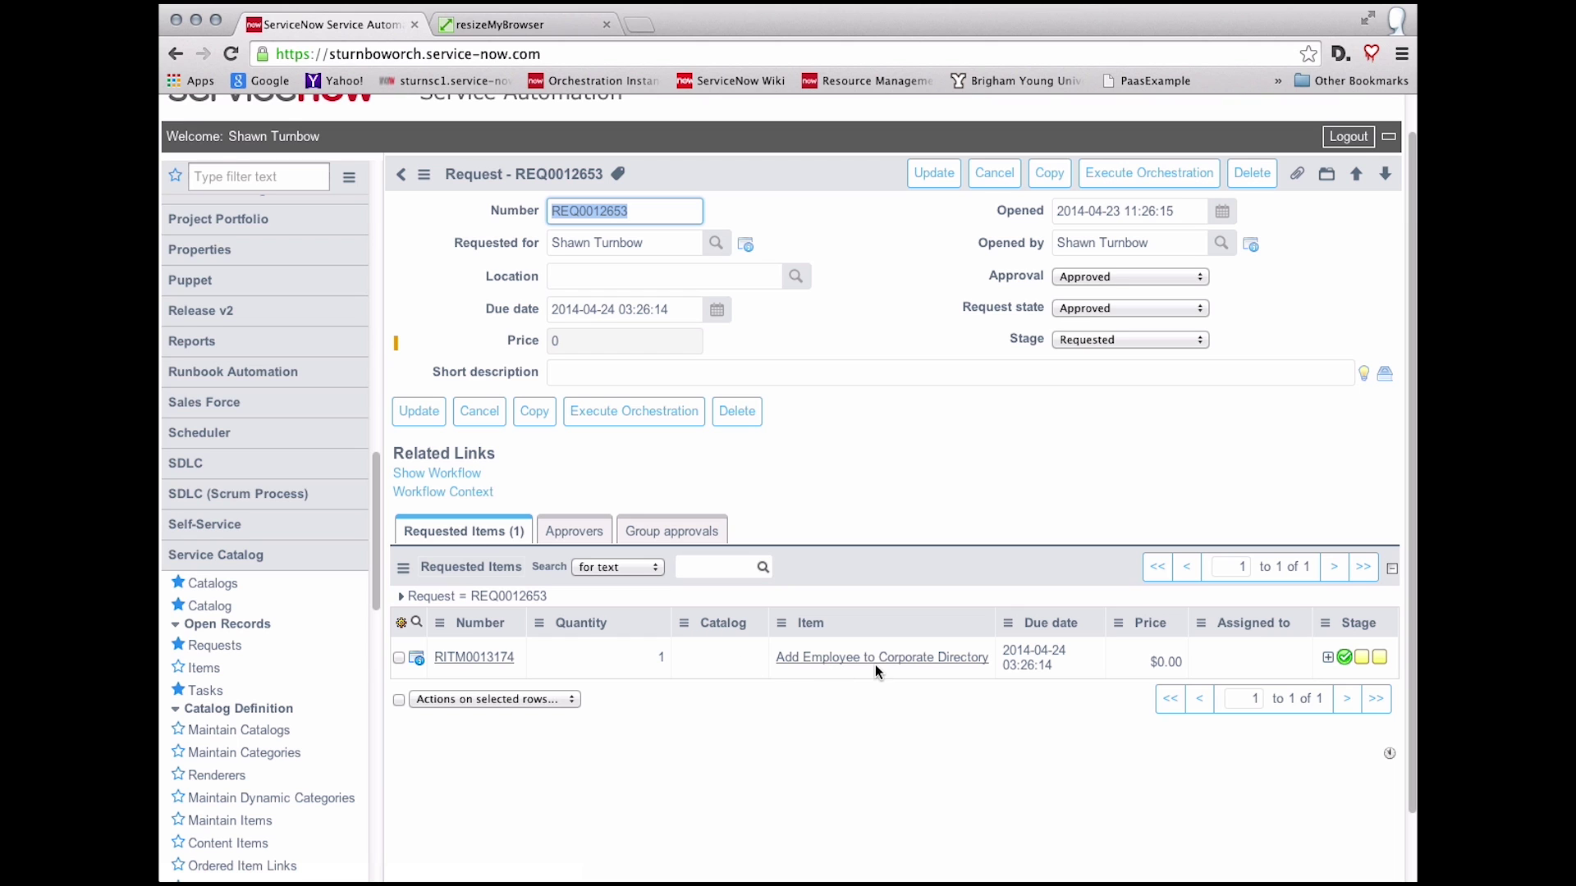
pyautogui.click(508, 658)
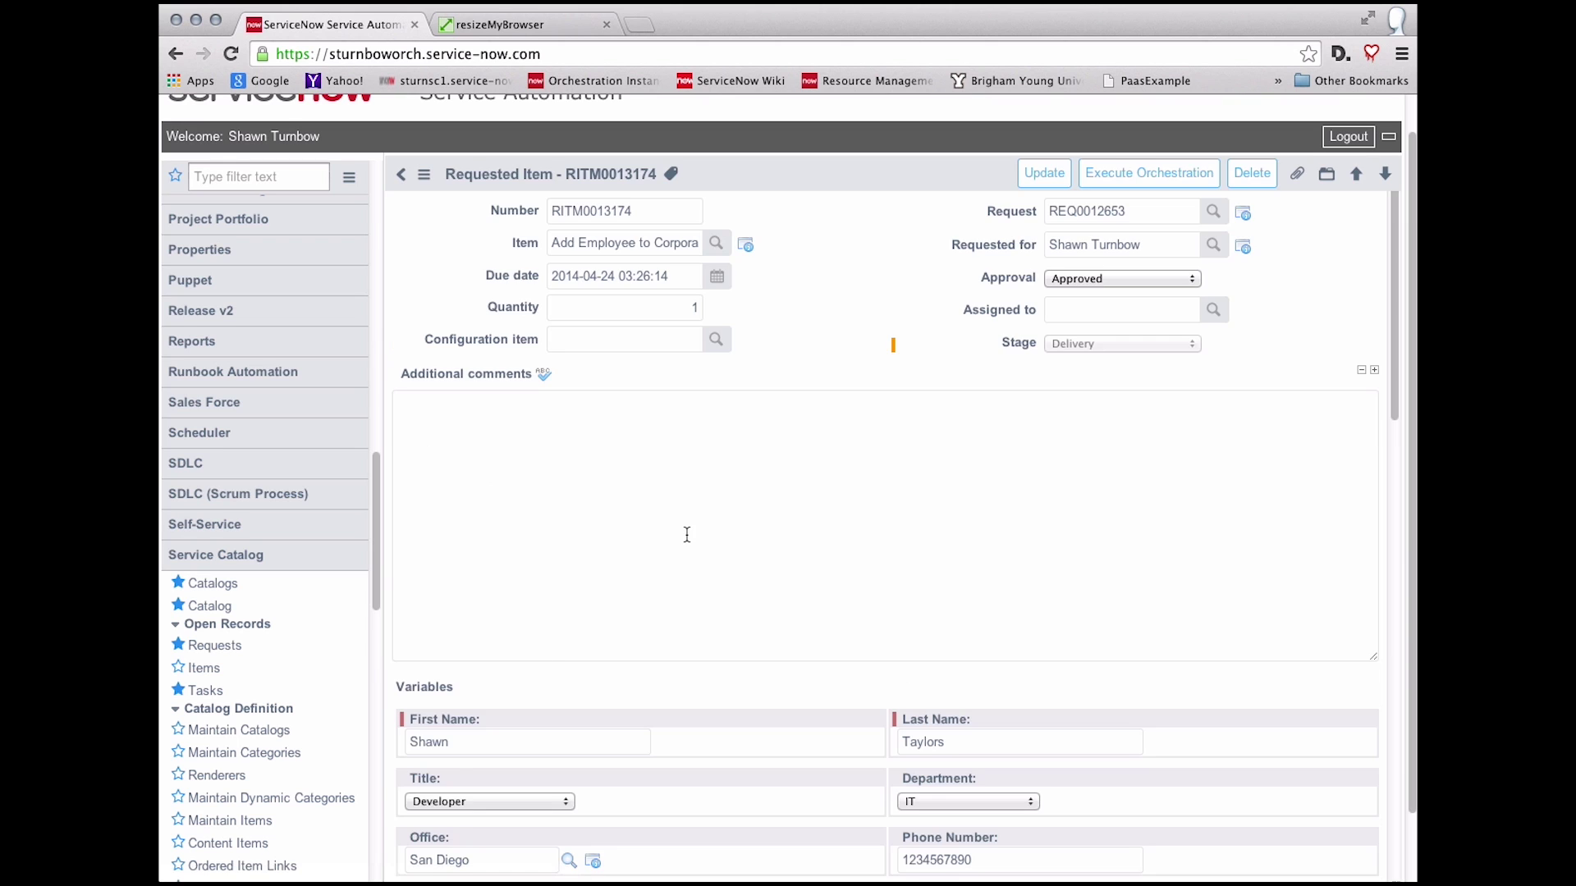
pyautogui.scroll(-6, 687, 534)
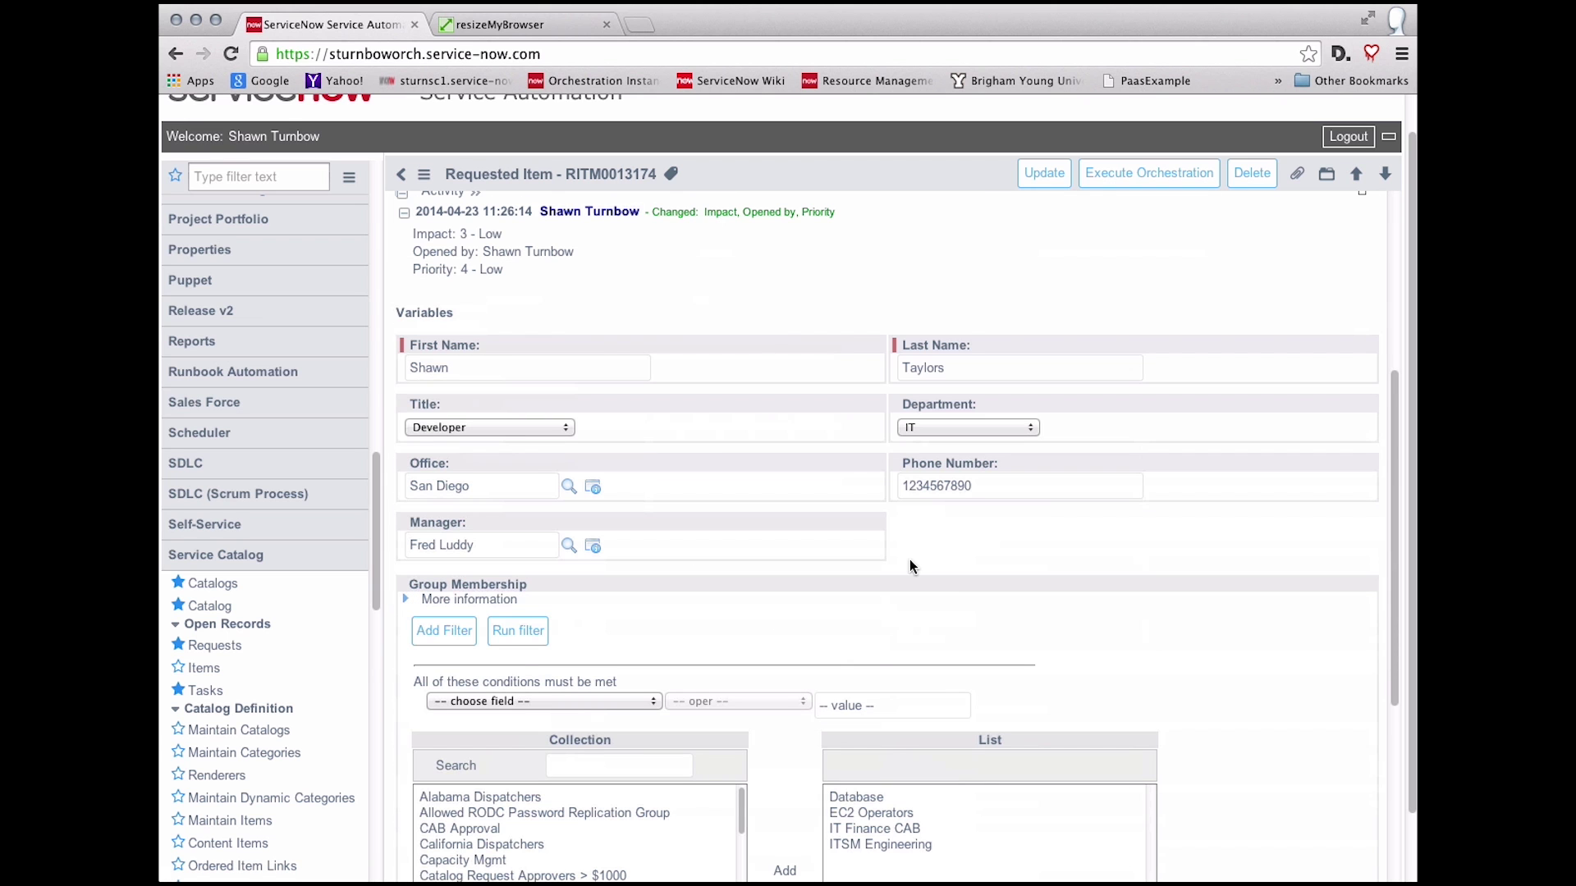
pyautogui.scroll(-5, 1160, 619)
pyautogui.scroll(-2, 1161, 620)
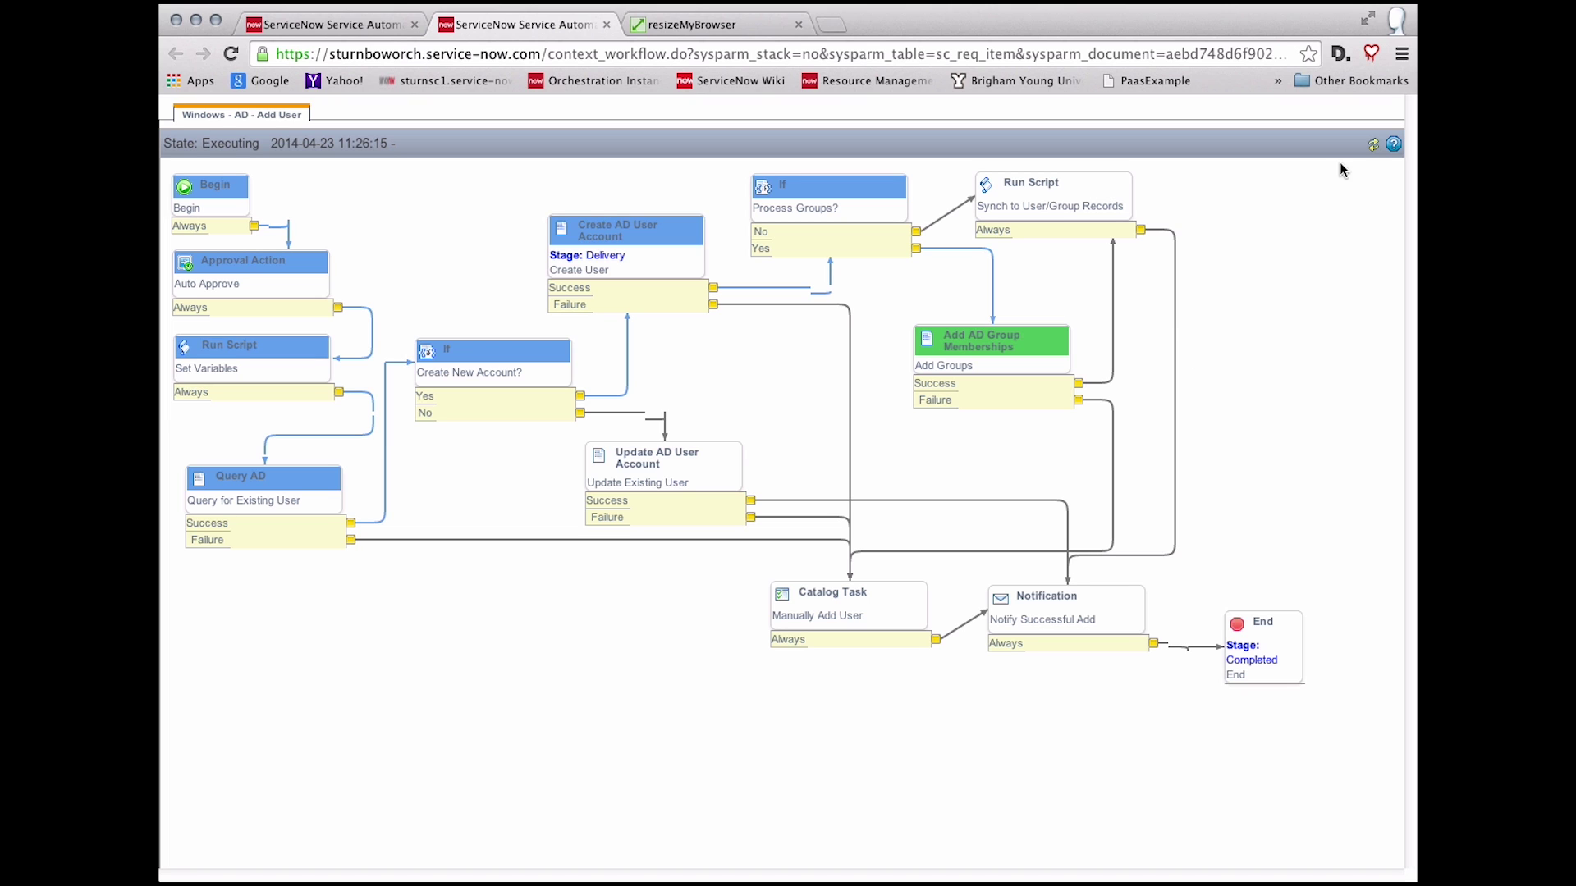
# Step: Refresh the Windows - AD - Add User workflow, then switch to the remote Active Directory console
pyautogui.click(1372, 151)
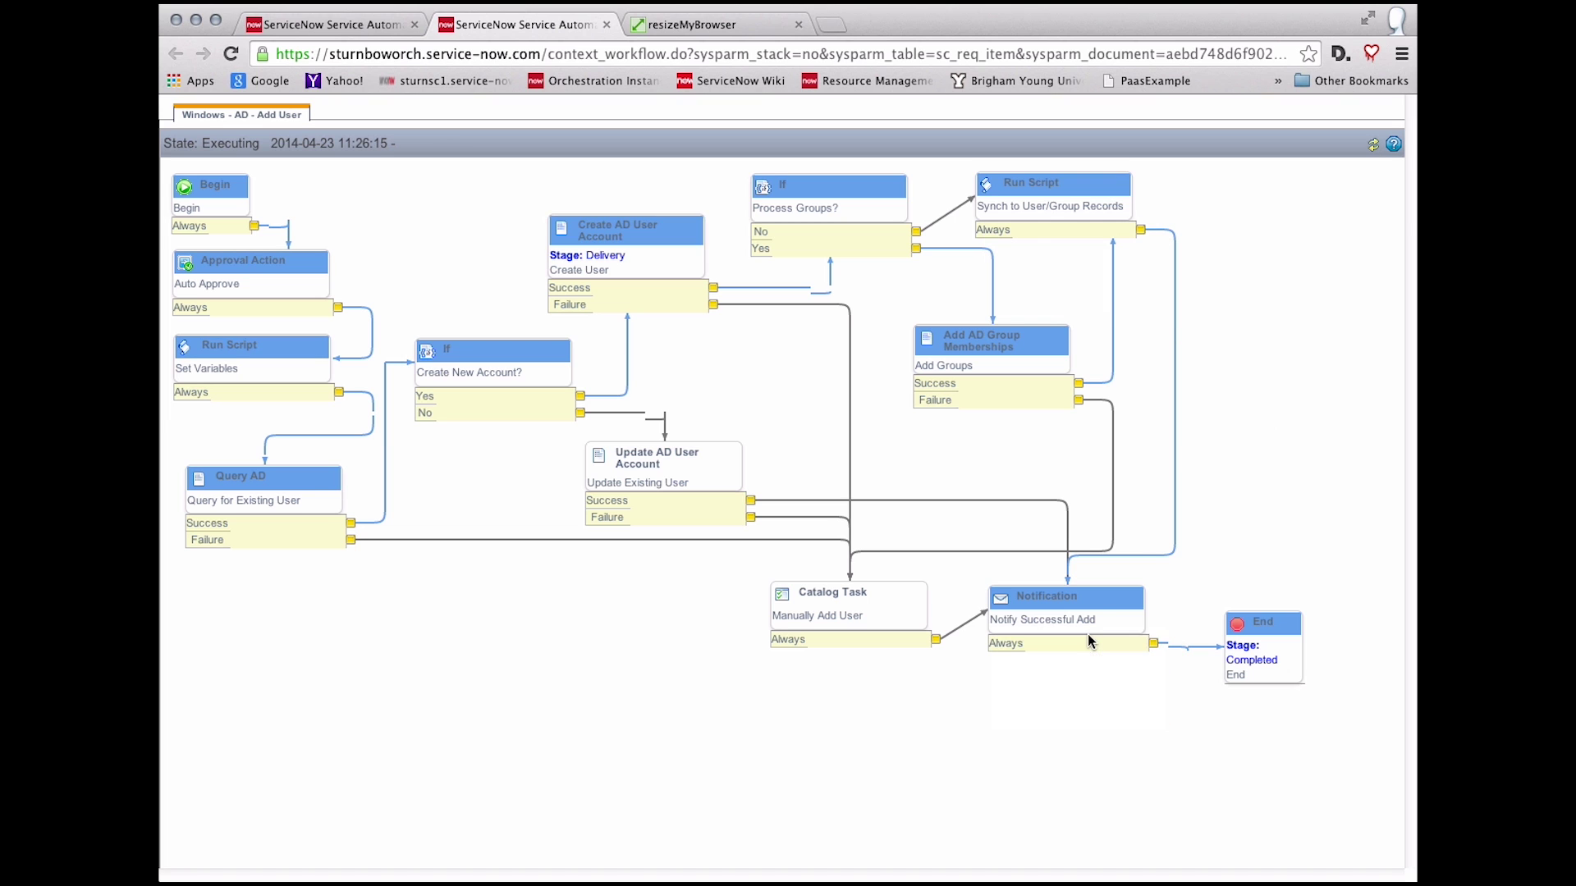
pyautogui.moveTo(1106, 624)
pyautogui.press('super+Tab')
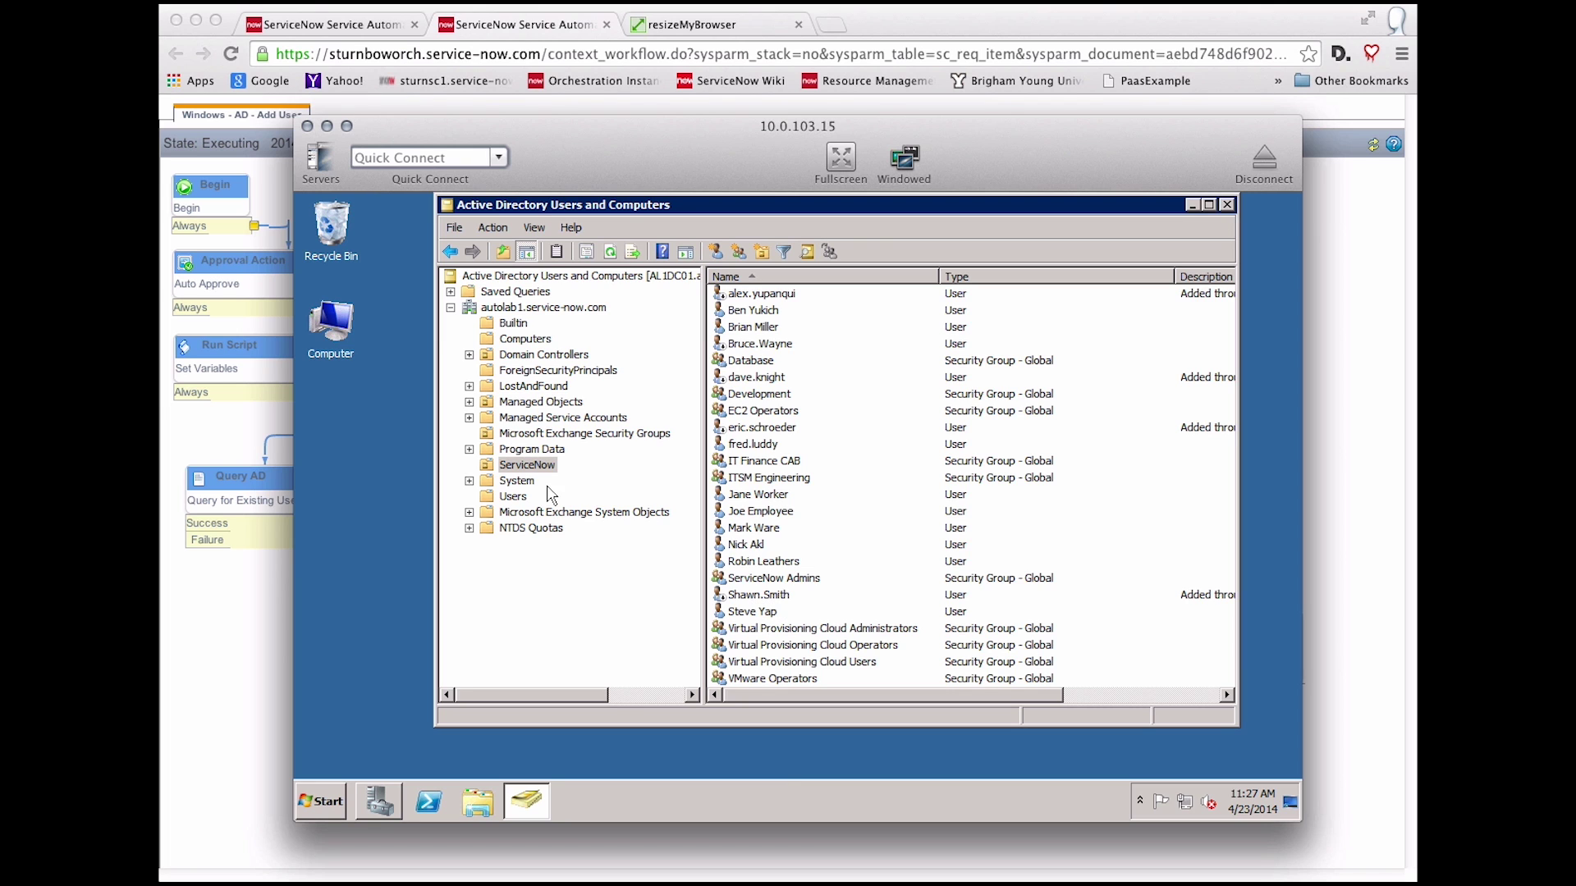
# Step: Refresh the ServiceNow OU and open the newly created employee account's properties
pyautogui.rightClick(522, 470)
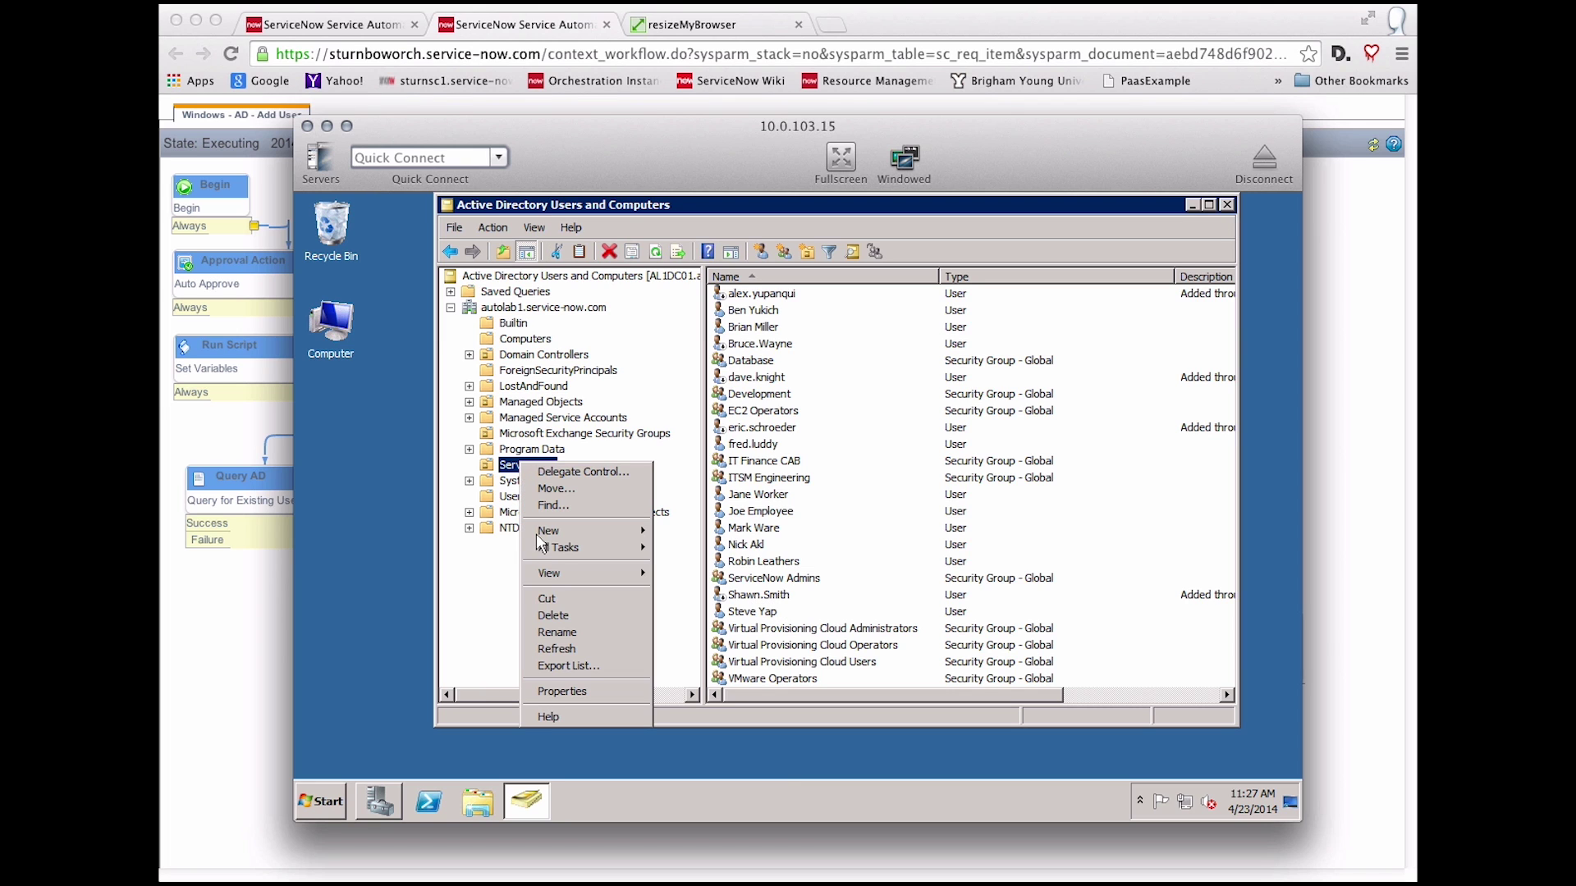
pyautogui.click(561, 649)
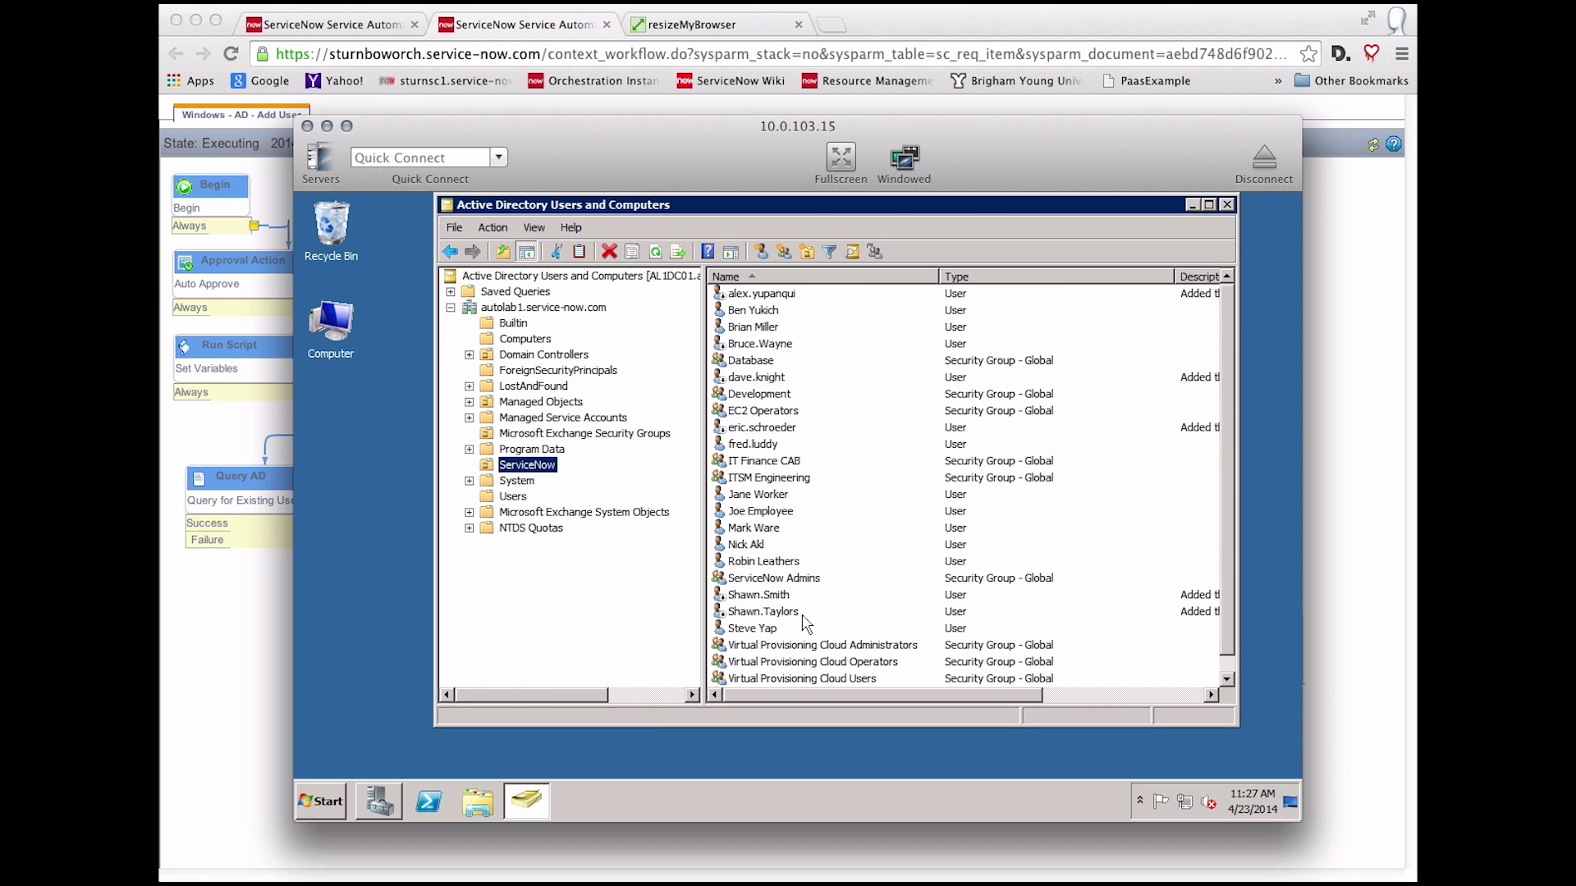
pyautogui.click(793, 618)
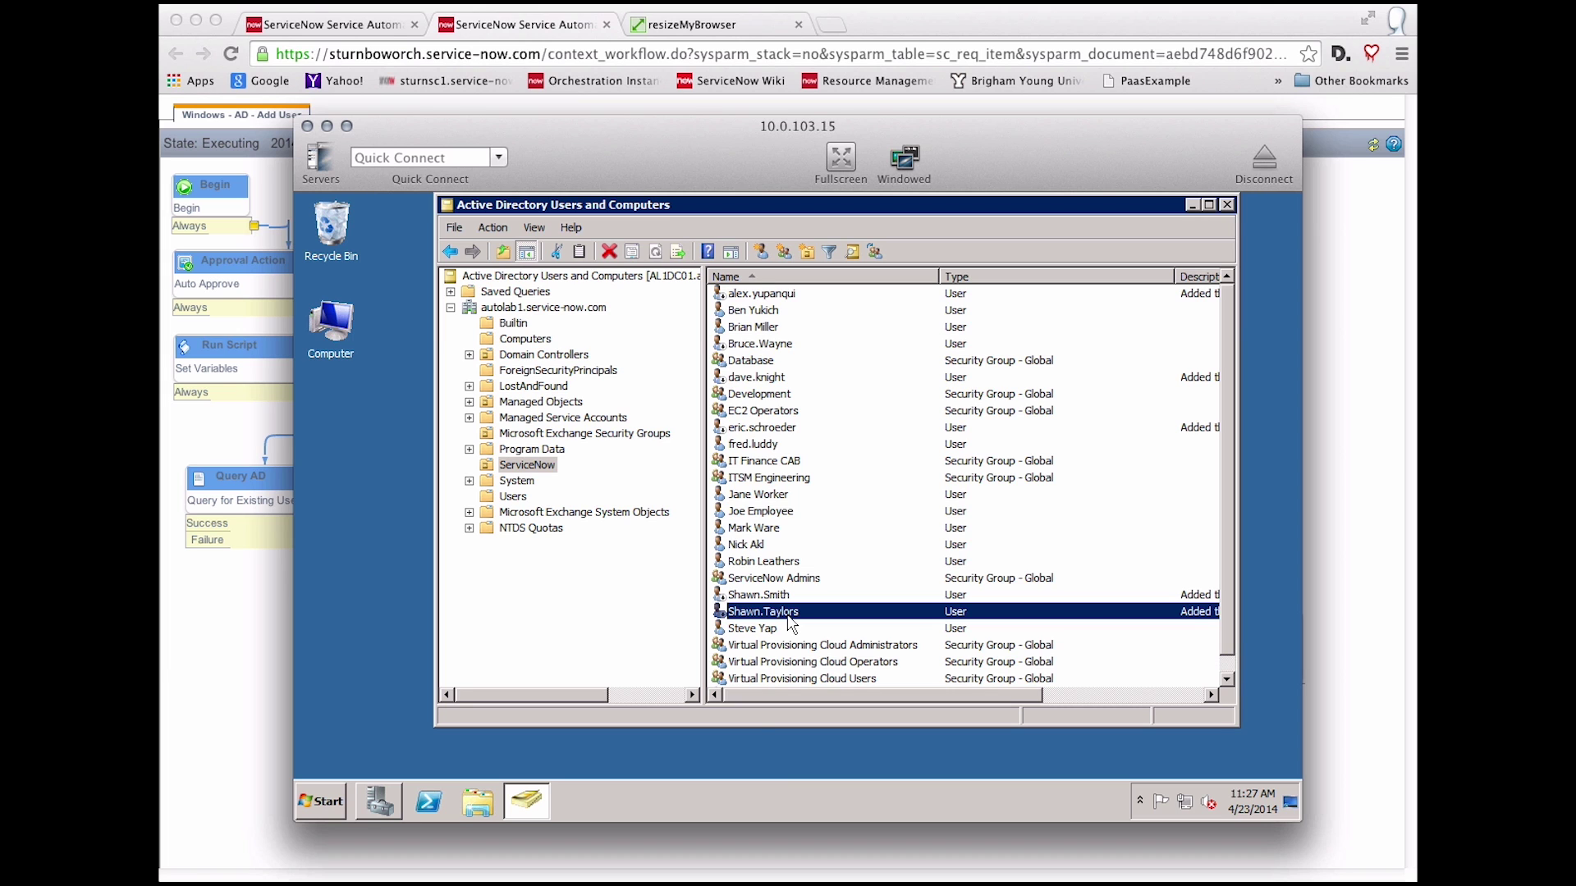
pyautogui.doubleClick(790, 617)
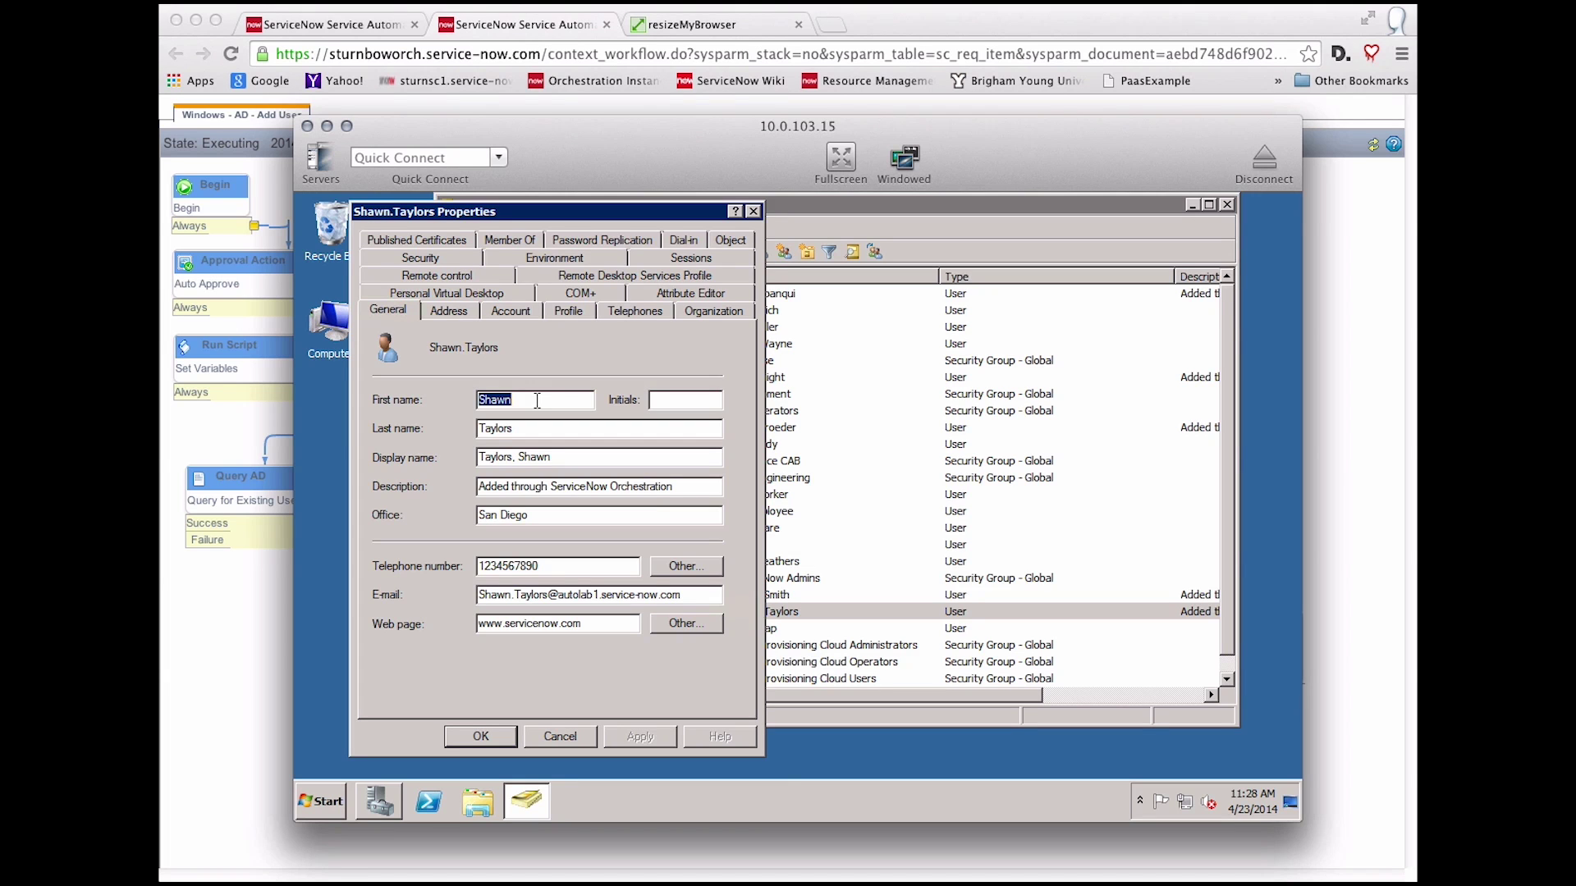
# Step: Check the account's San Diego office, title, department and manager, then view its group memberships
pyautogui.click(542, 522)
pyautogui.click(686, 312)
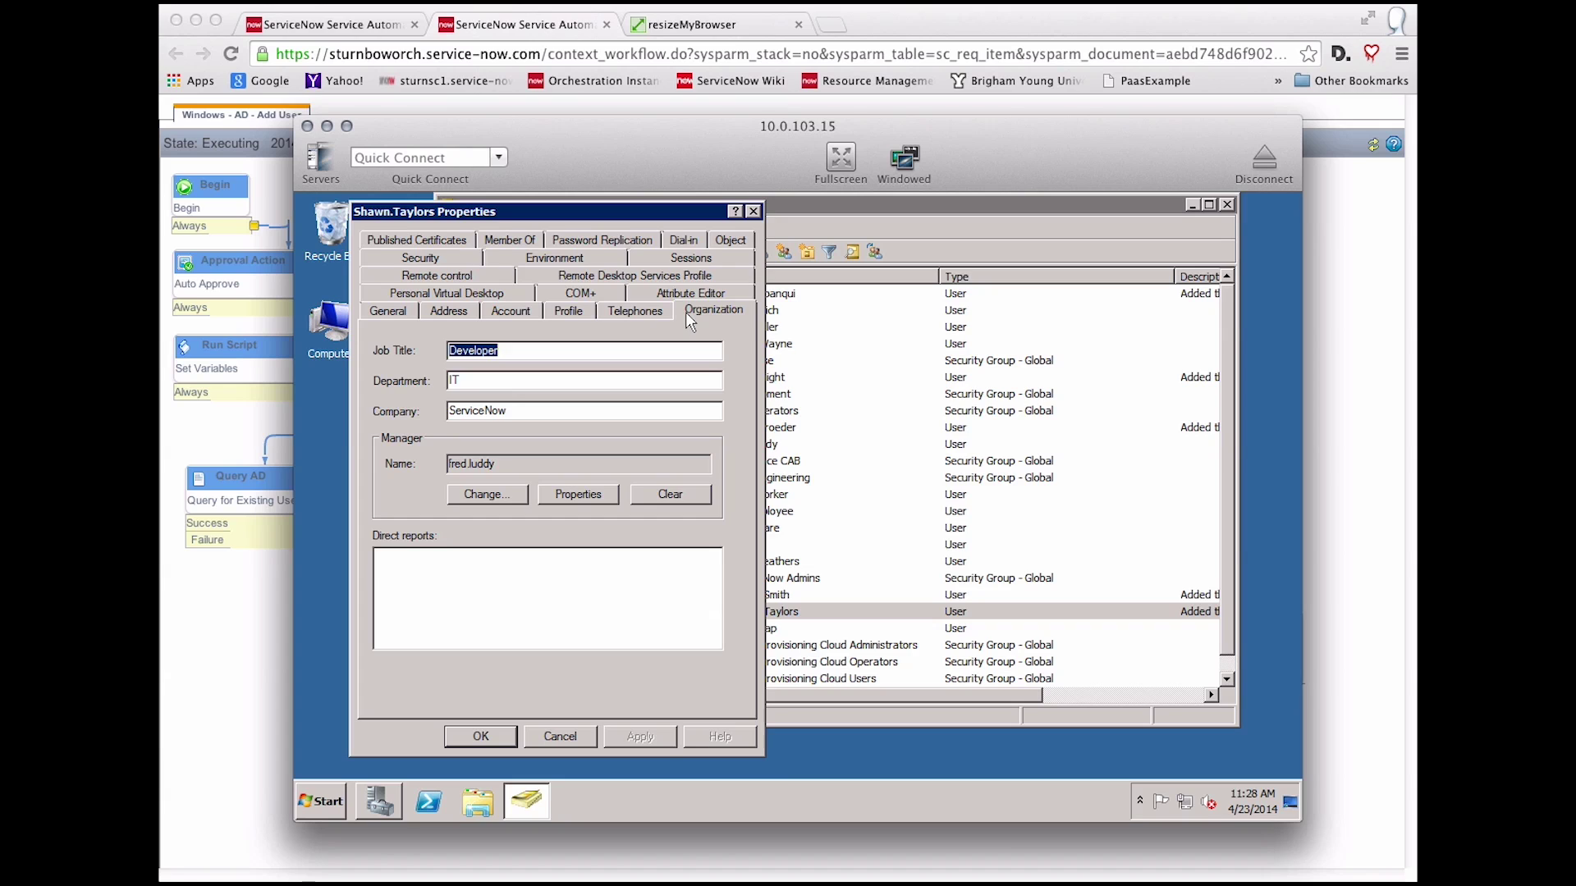
pyautogui.click(507, 464)
pyautogui.doubleClick(507, 464)
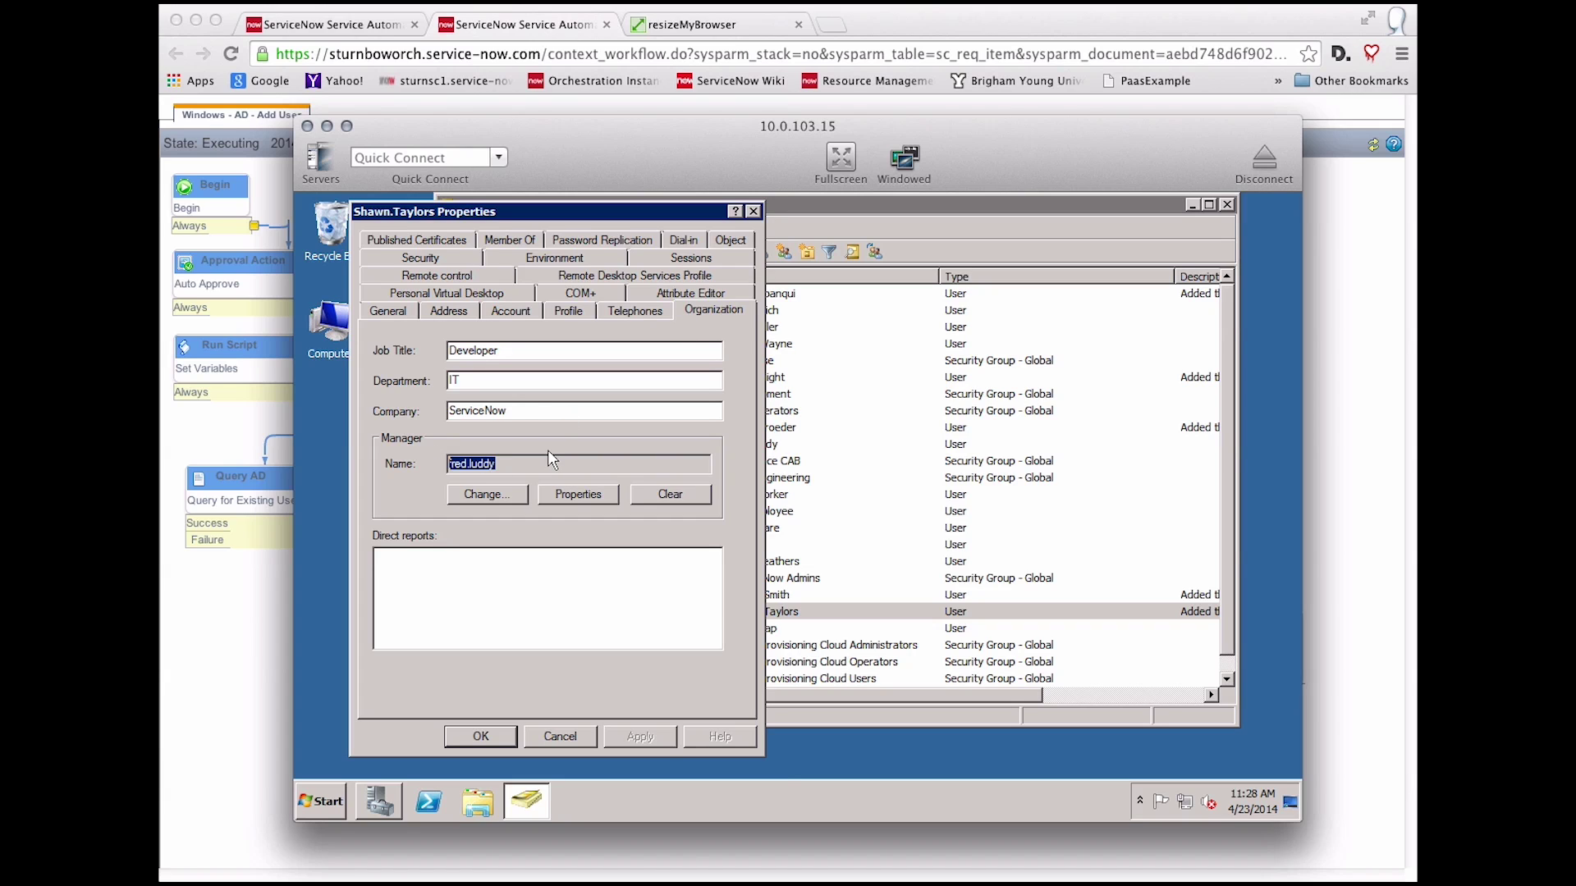
pyautogui.click(511, 311)
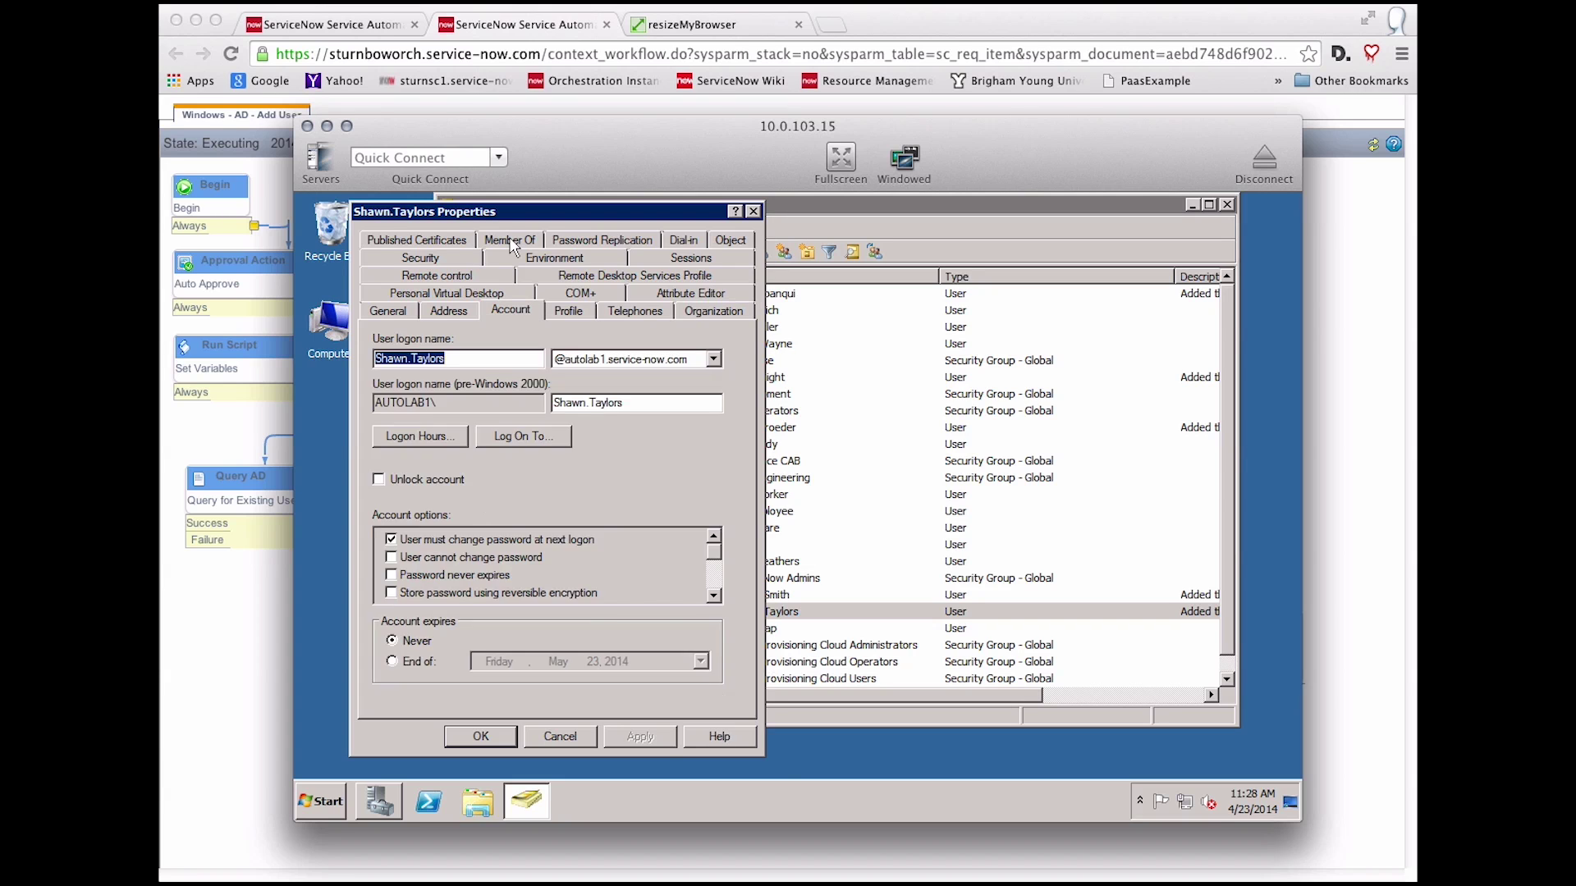
pyautogui.click(510, 239)
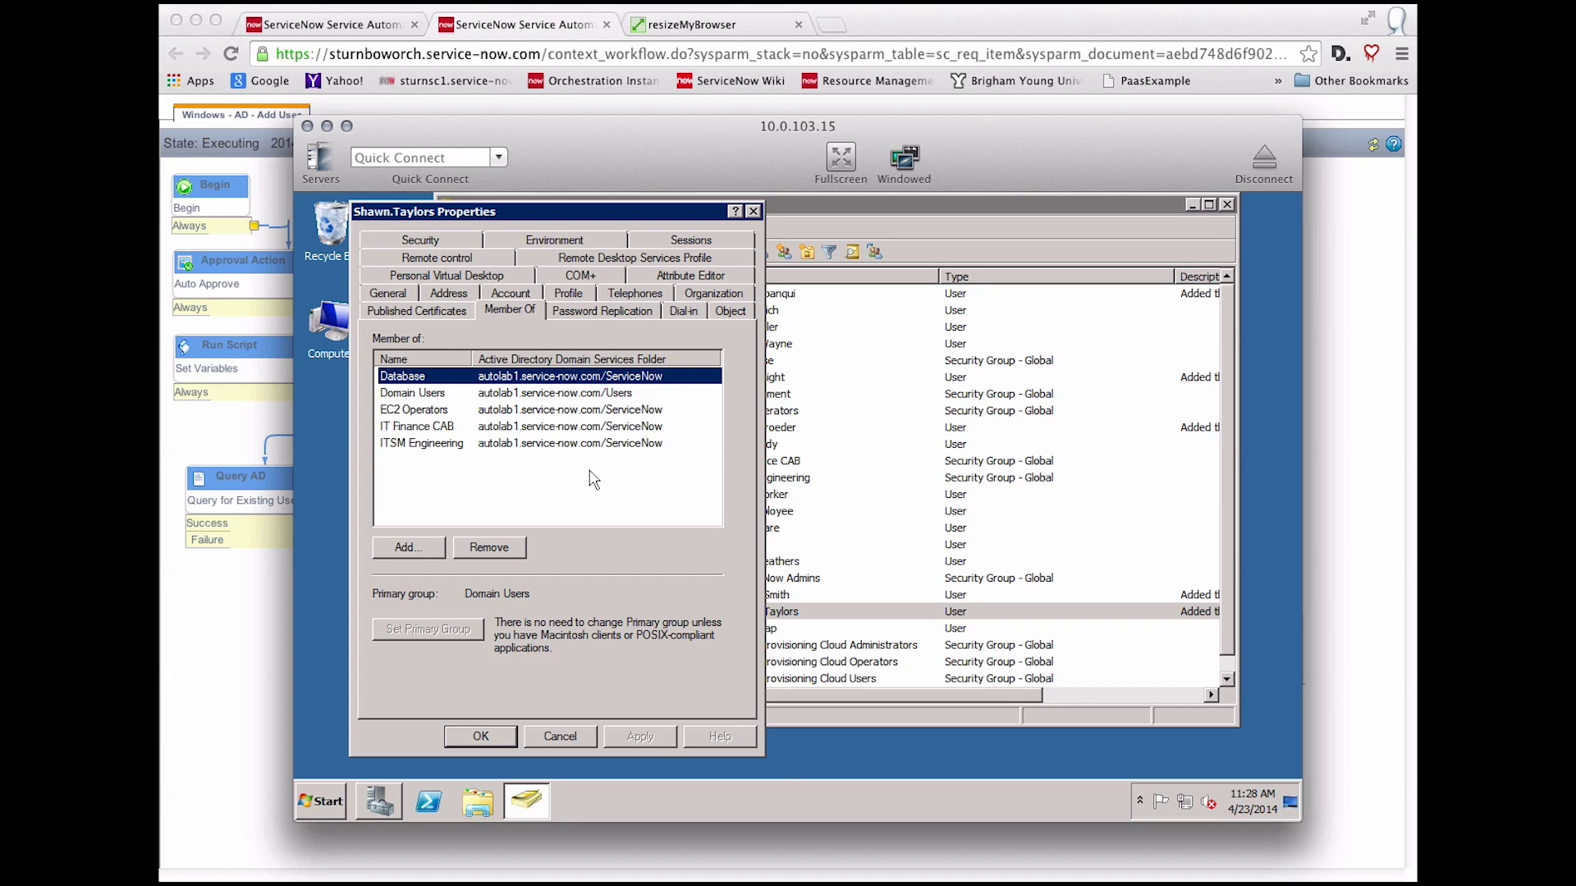